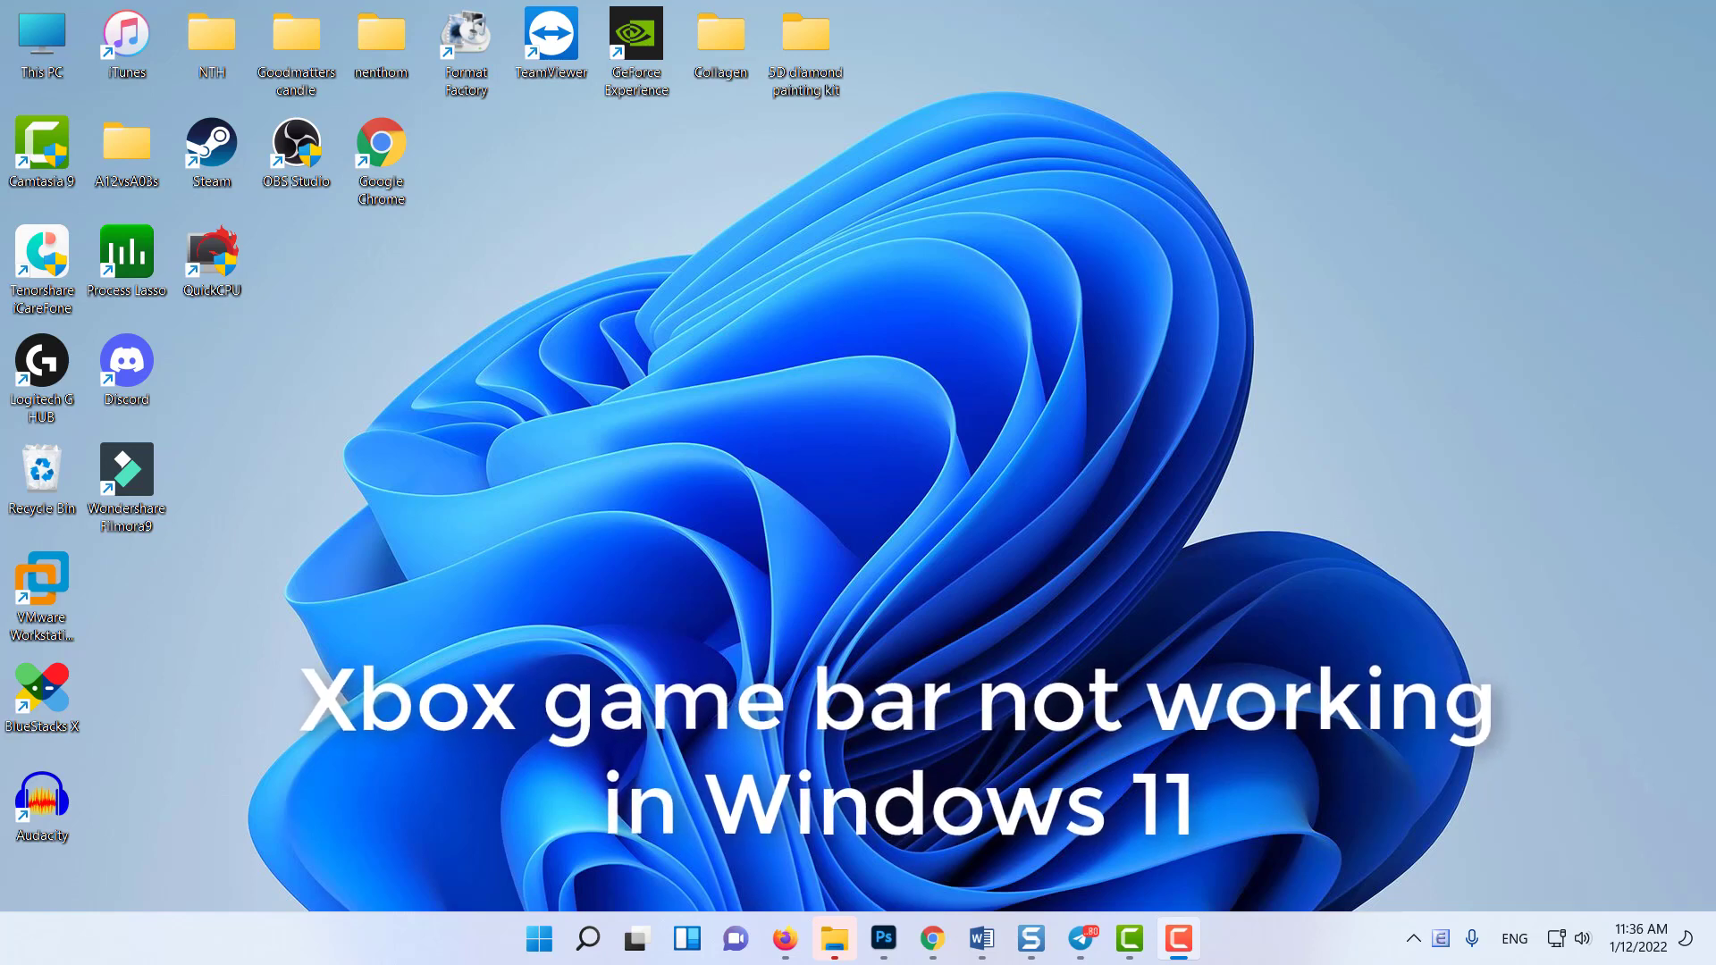
# Step: Try the Xbox Game Bar overlay with Win+G, then open Windows Settings with Win+I
pyautogui.press('super+g')
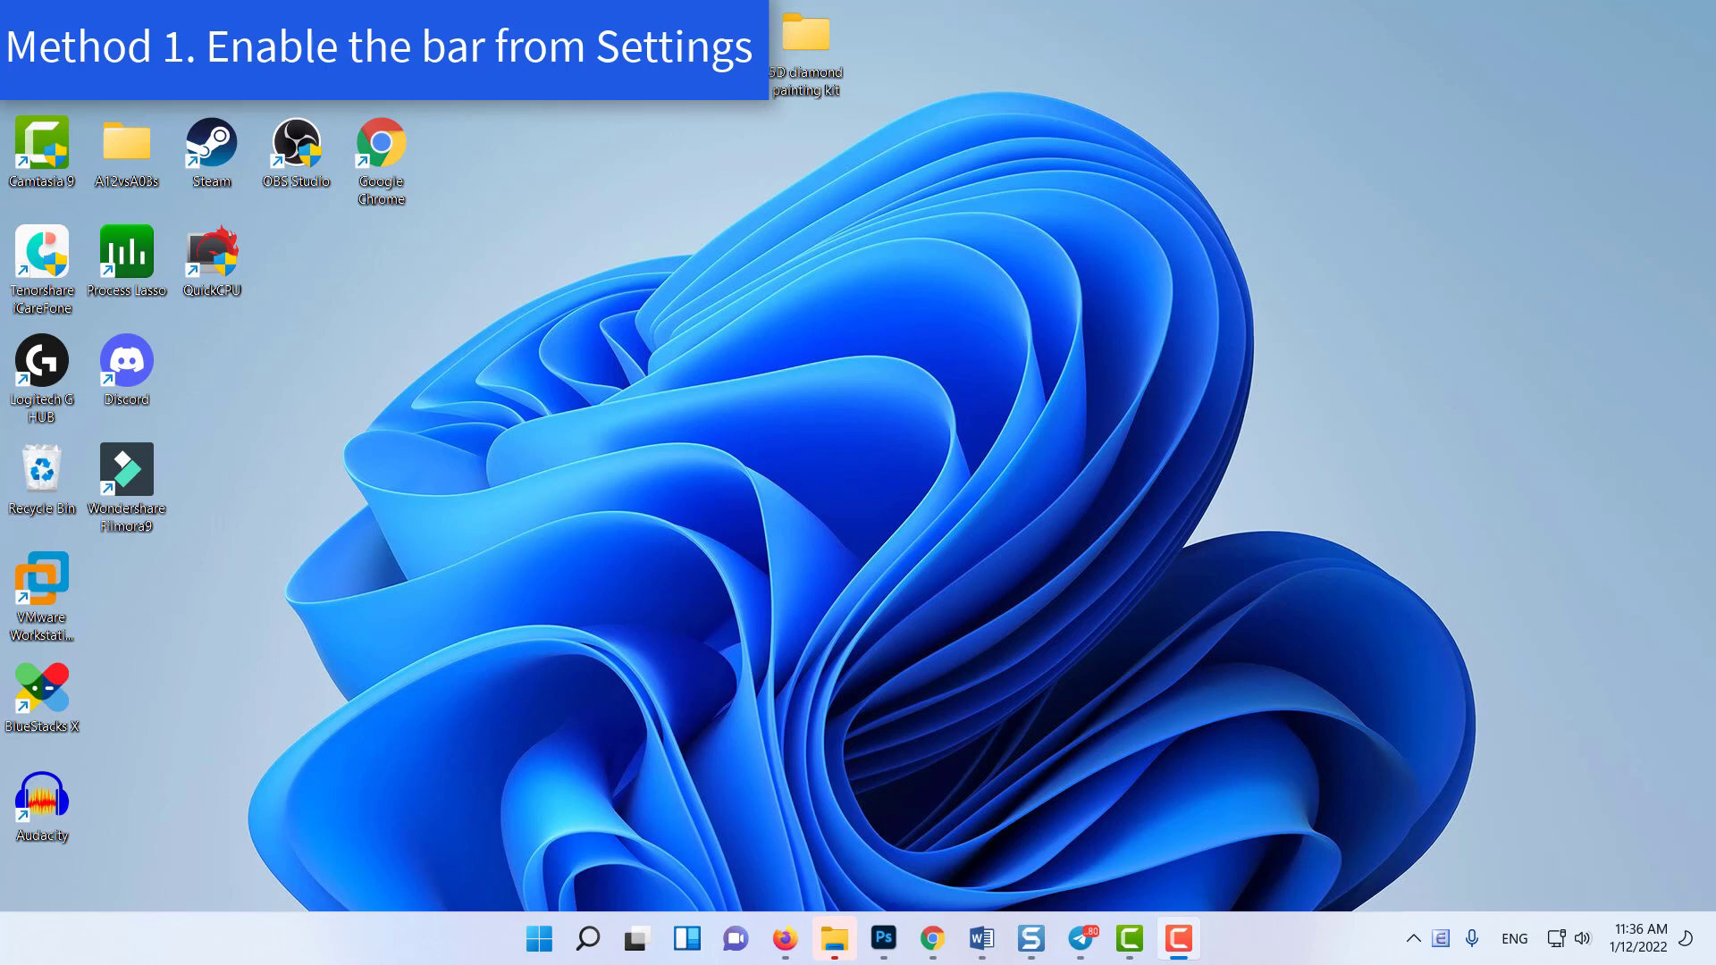
pyautogui.press('super+i')
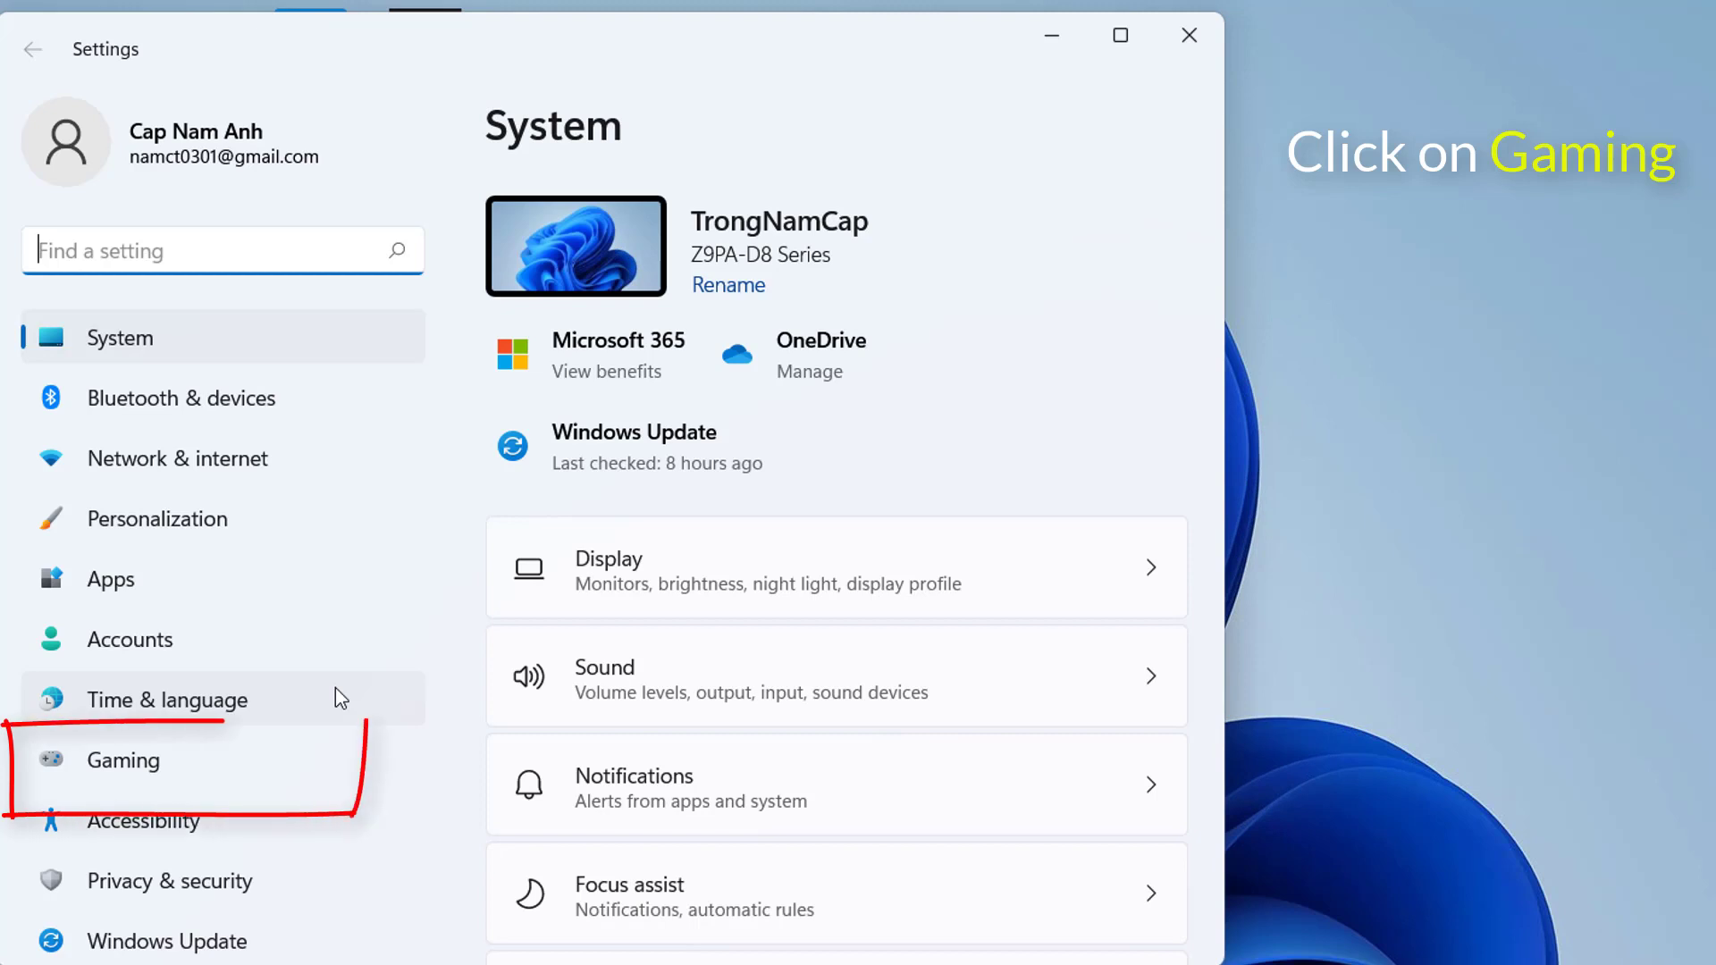
# Step: Turn on 'Open Xbox Game Bar using this button' under Gaming > Xbox Game Bar
pyautogui.click(295, 757)
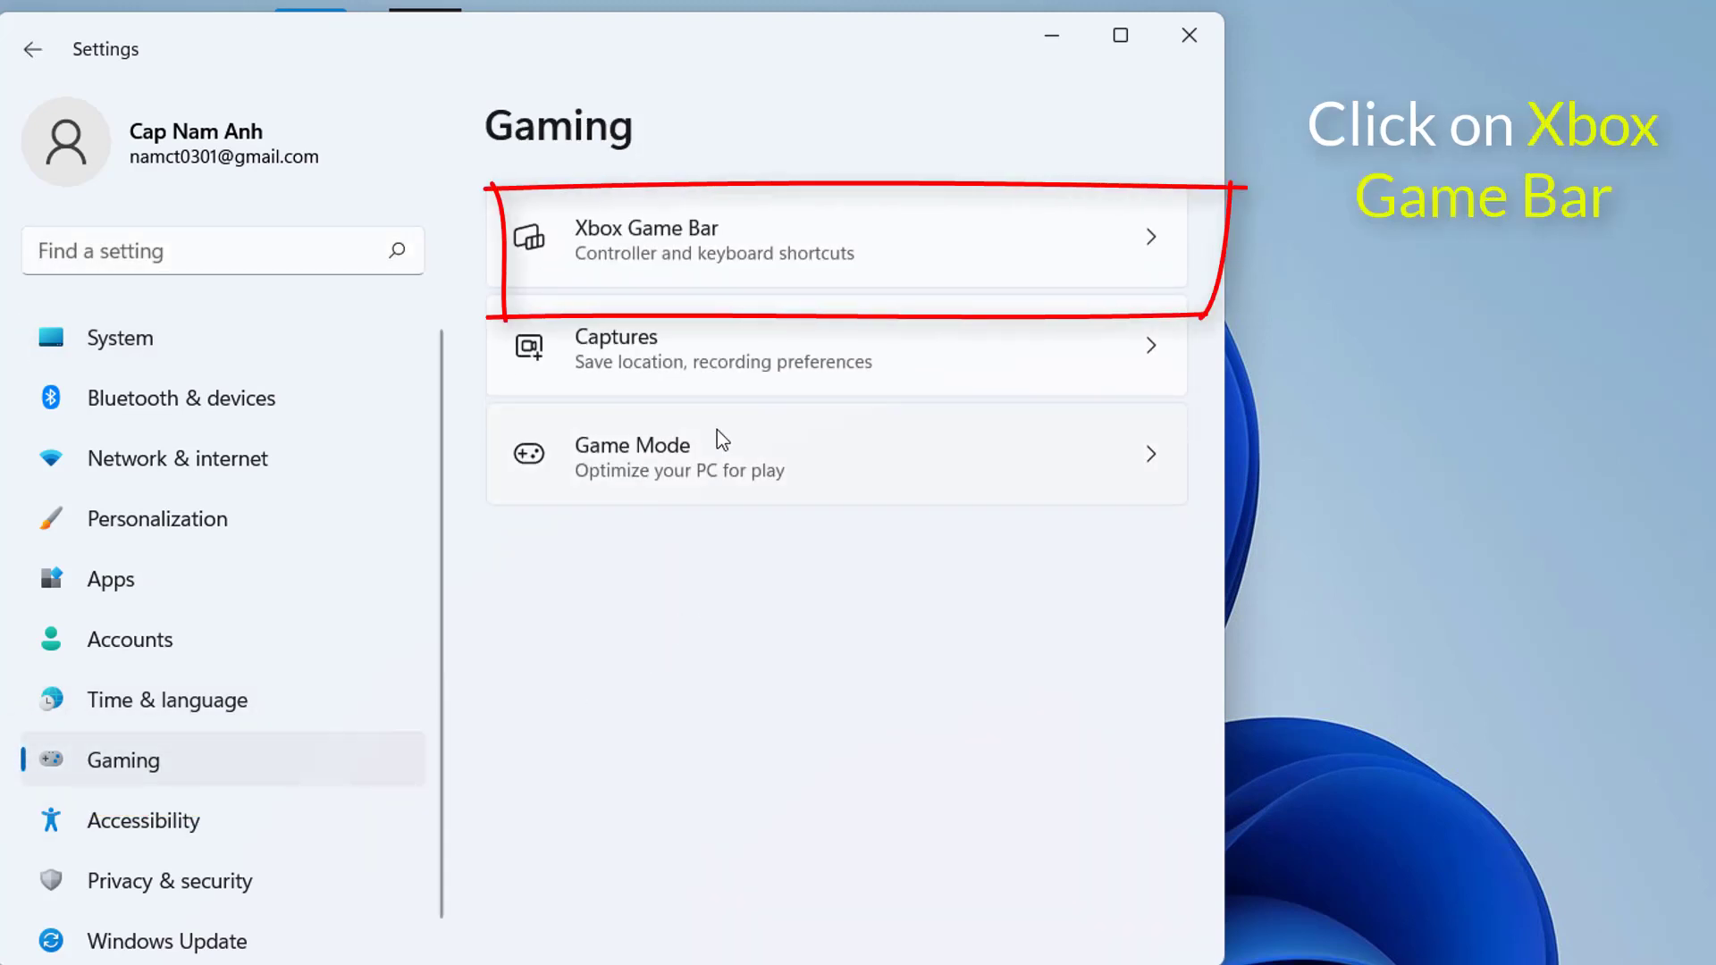
pyautogui.click(816, 261)
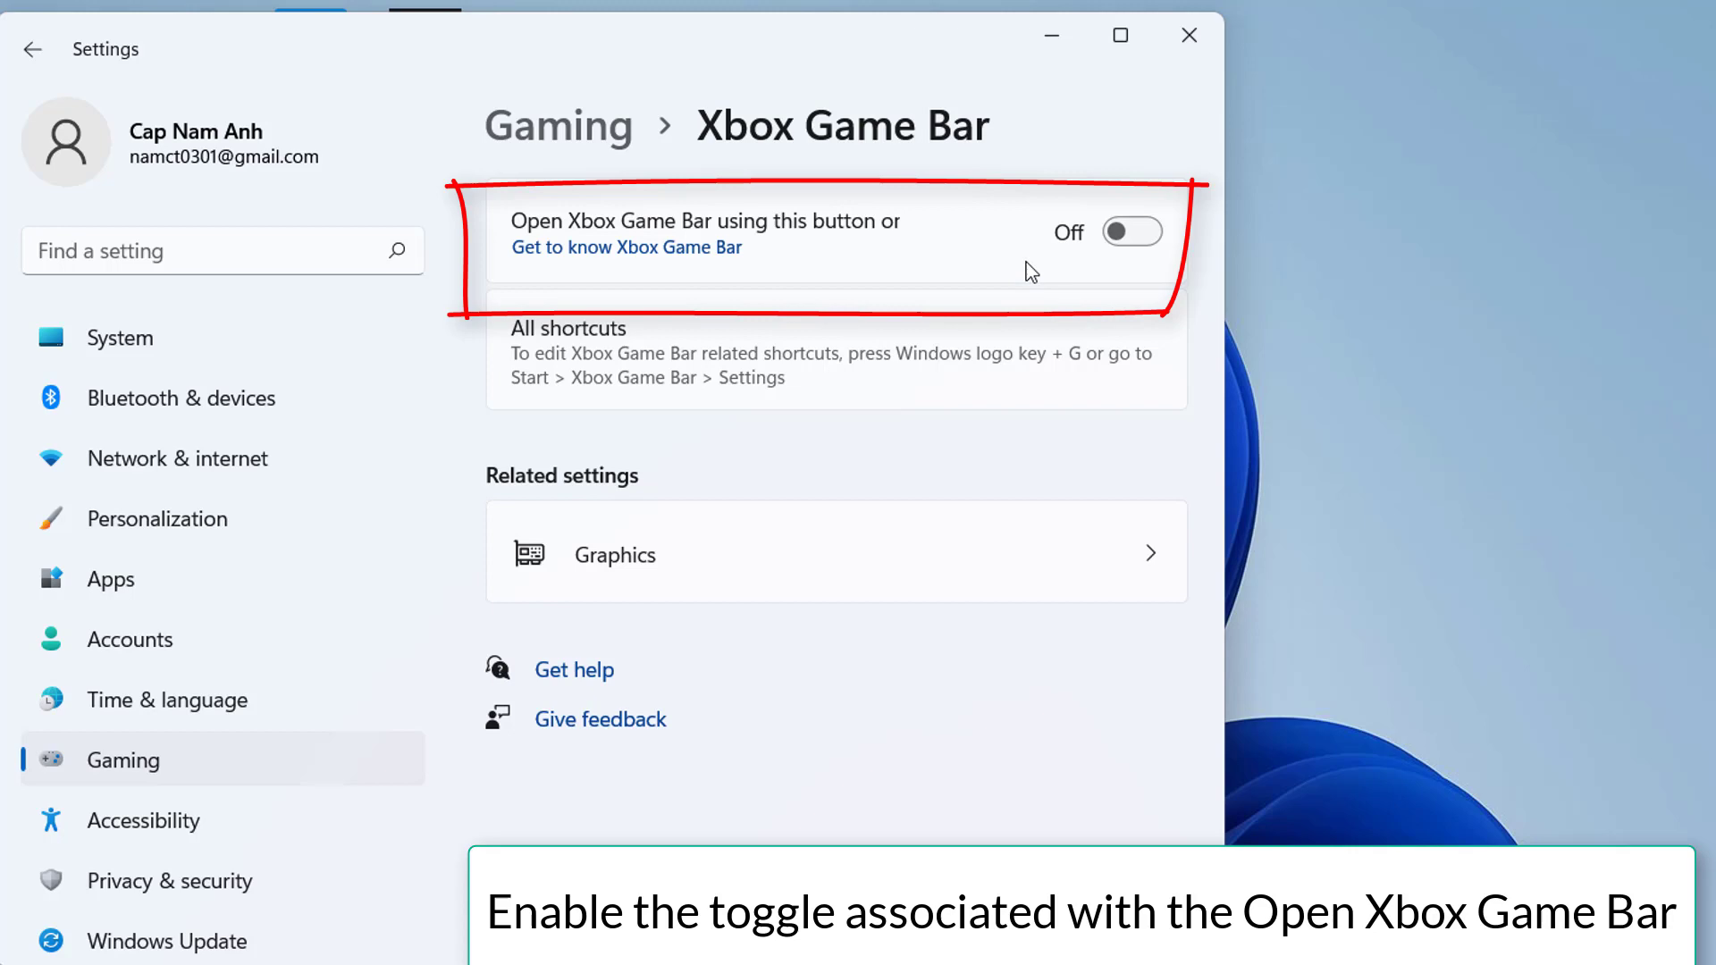
pyautogui.click(1132, 241)
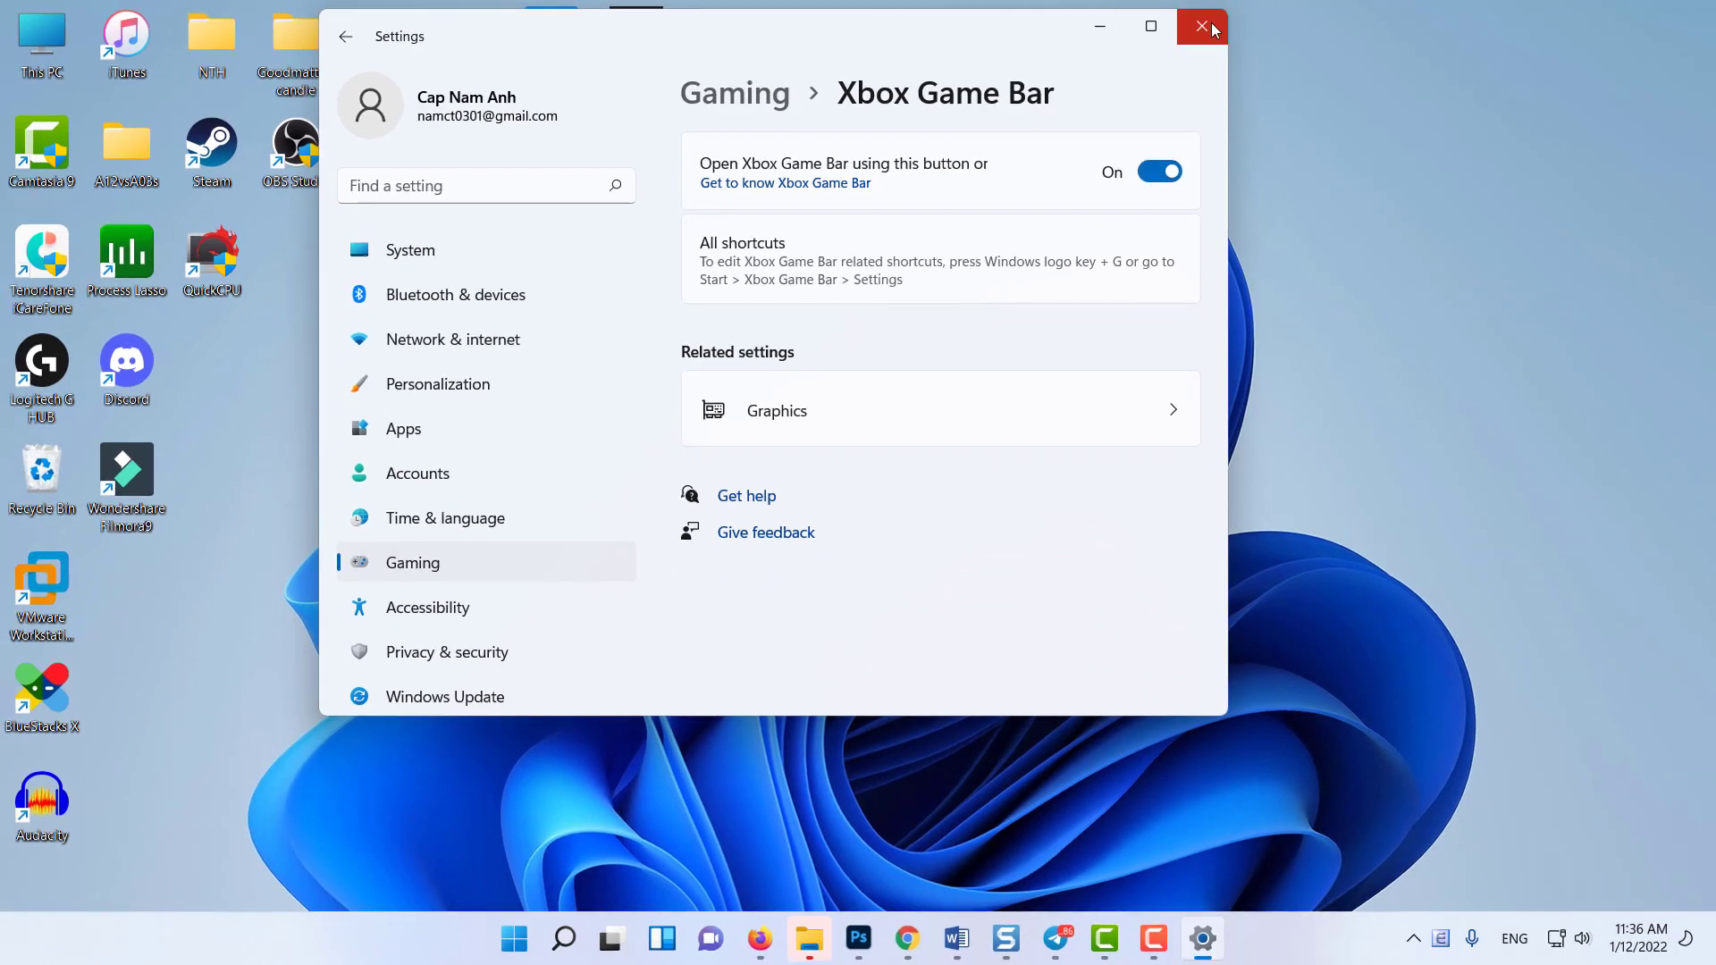
# Step: Close Windows Settings and reopen it with Win+I
pyautogui.click(1211, 25)
pyautogui.click(539, 936)
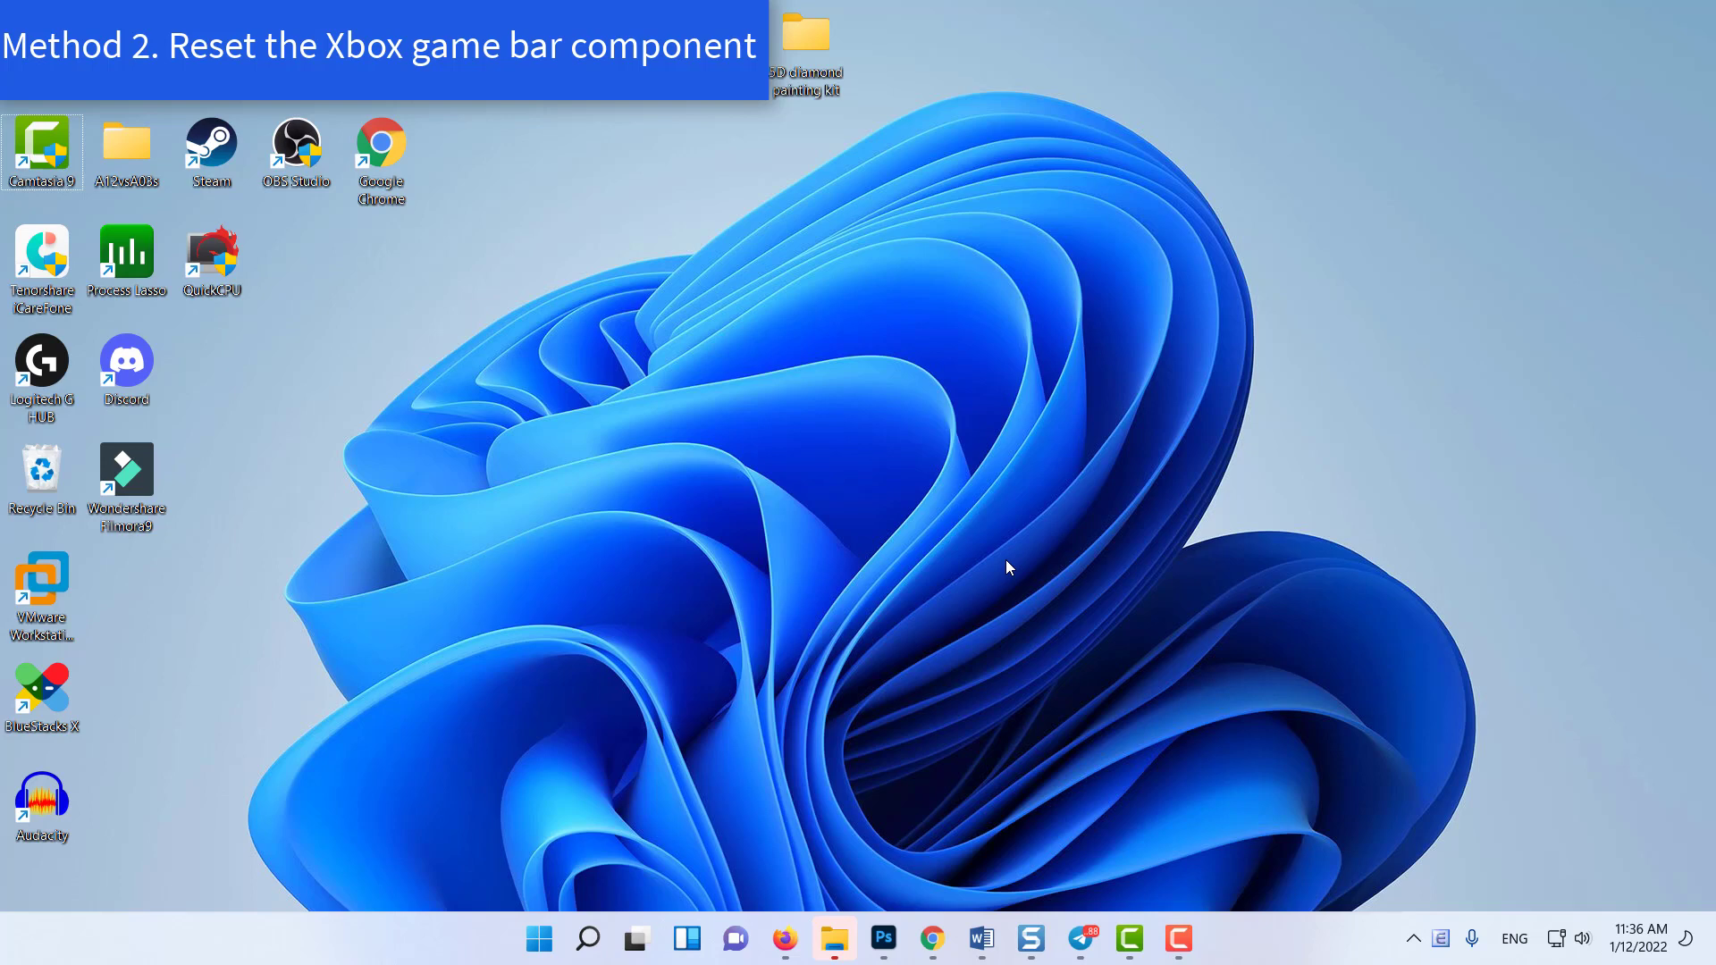
pyautogui.press('super+i')
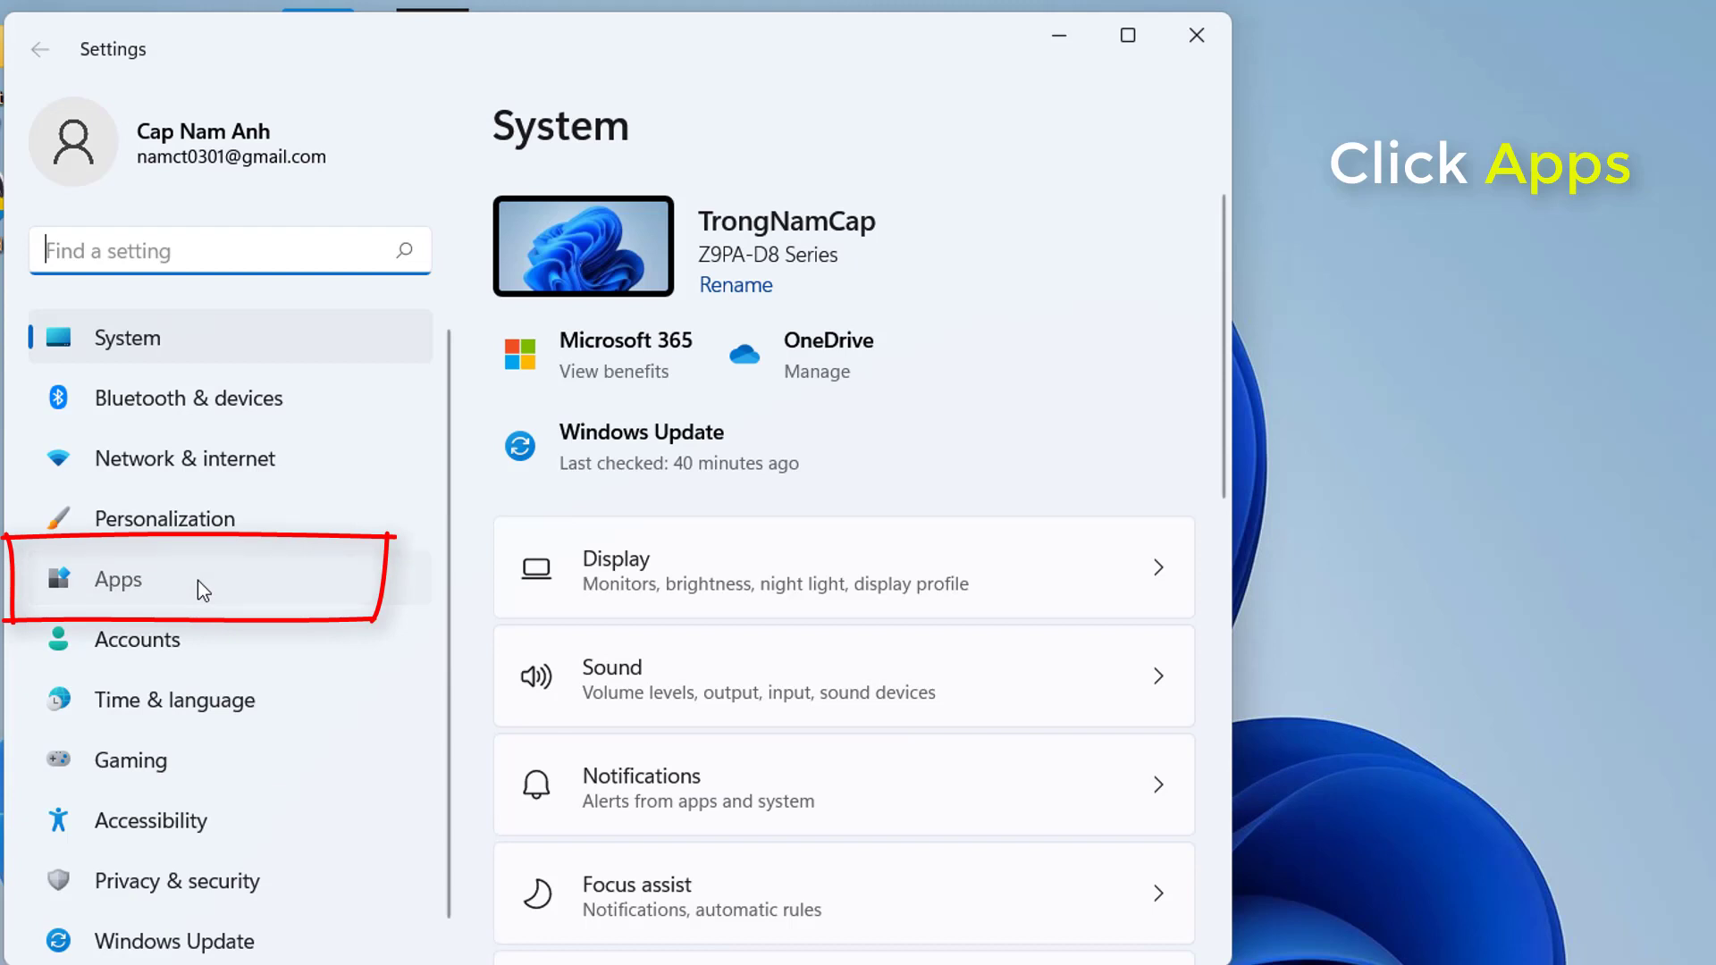
# Step: Go to Apps > Apps & features and scroll the app list to Xbox Game Bar
pyautogui.click(461, 429)
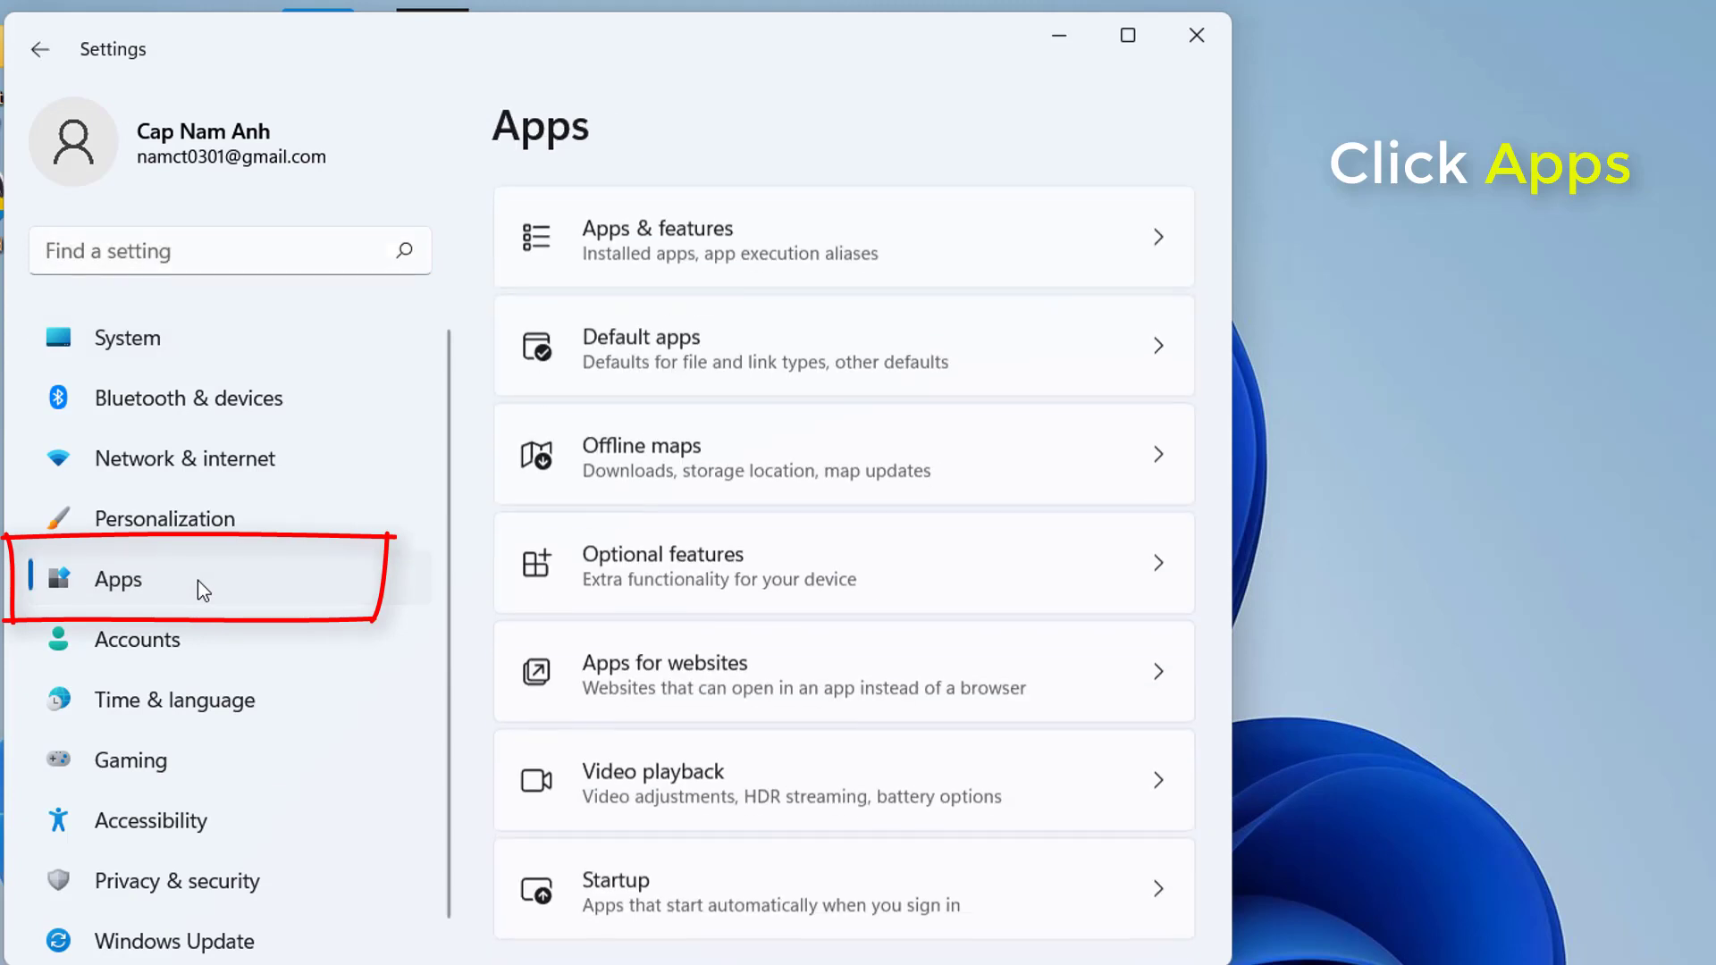
pyautogui.click(842, 259)
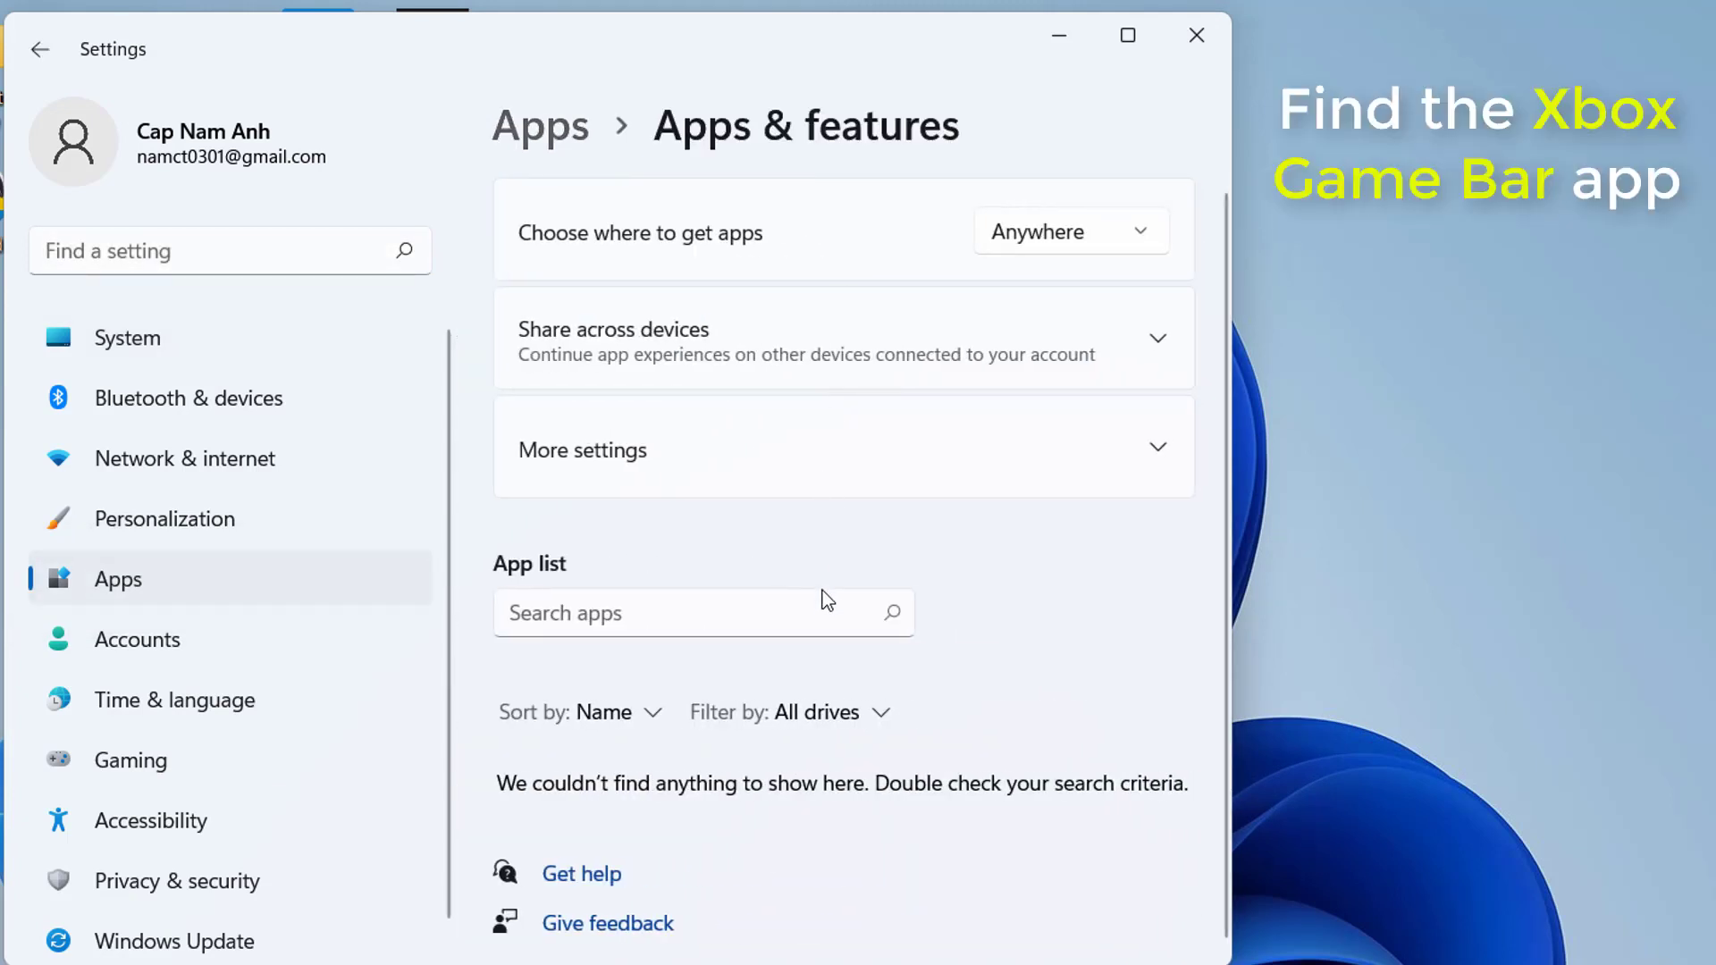
pyautogui.scroll(-20, 842, 679)
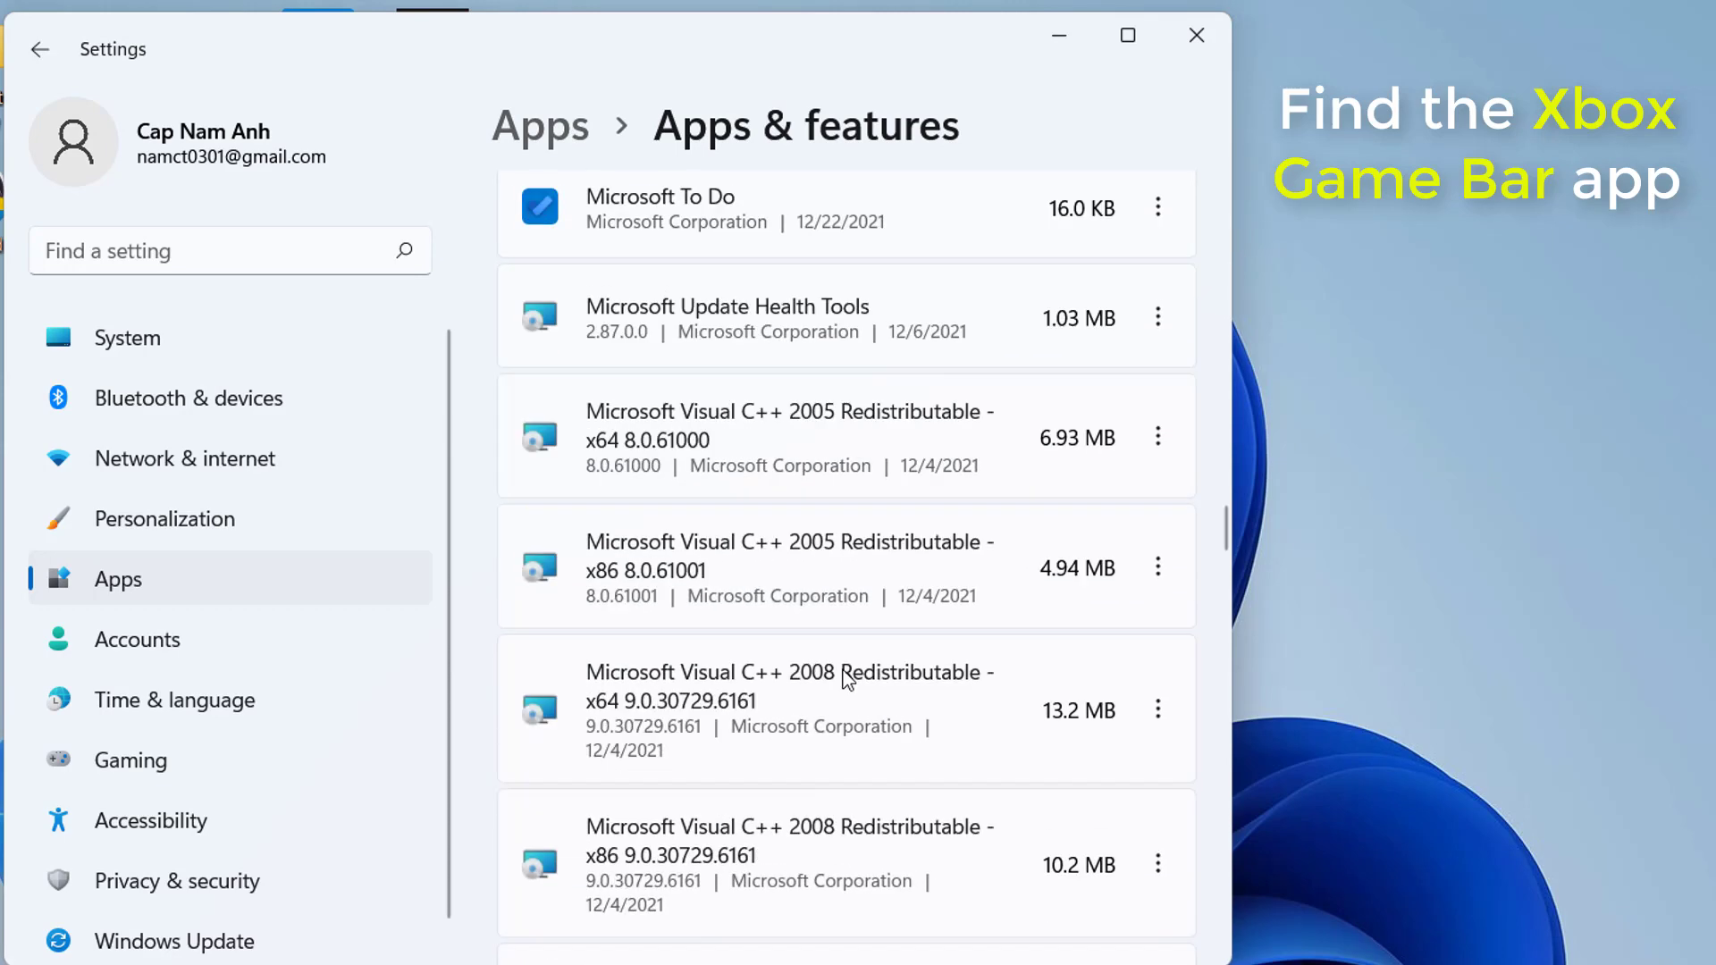
pyautogui.scroll(-20, 847, 680)
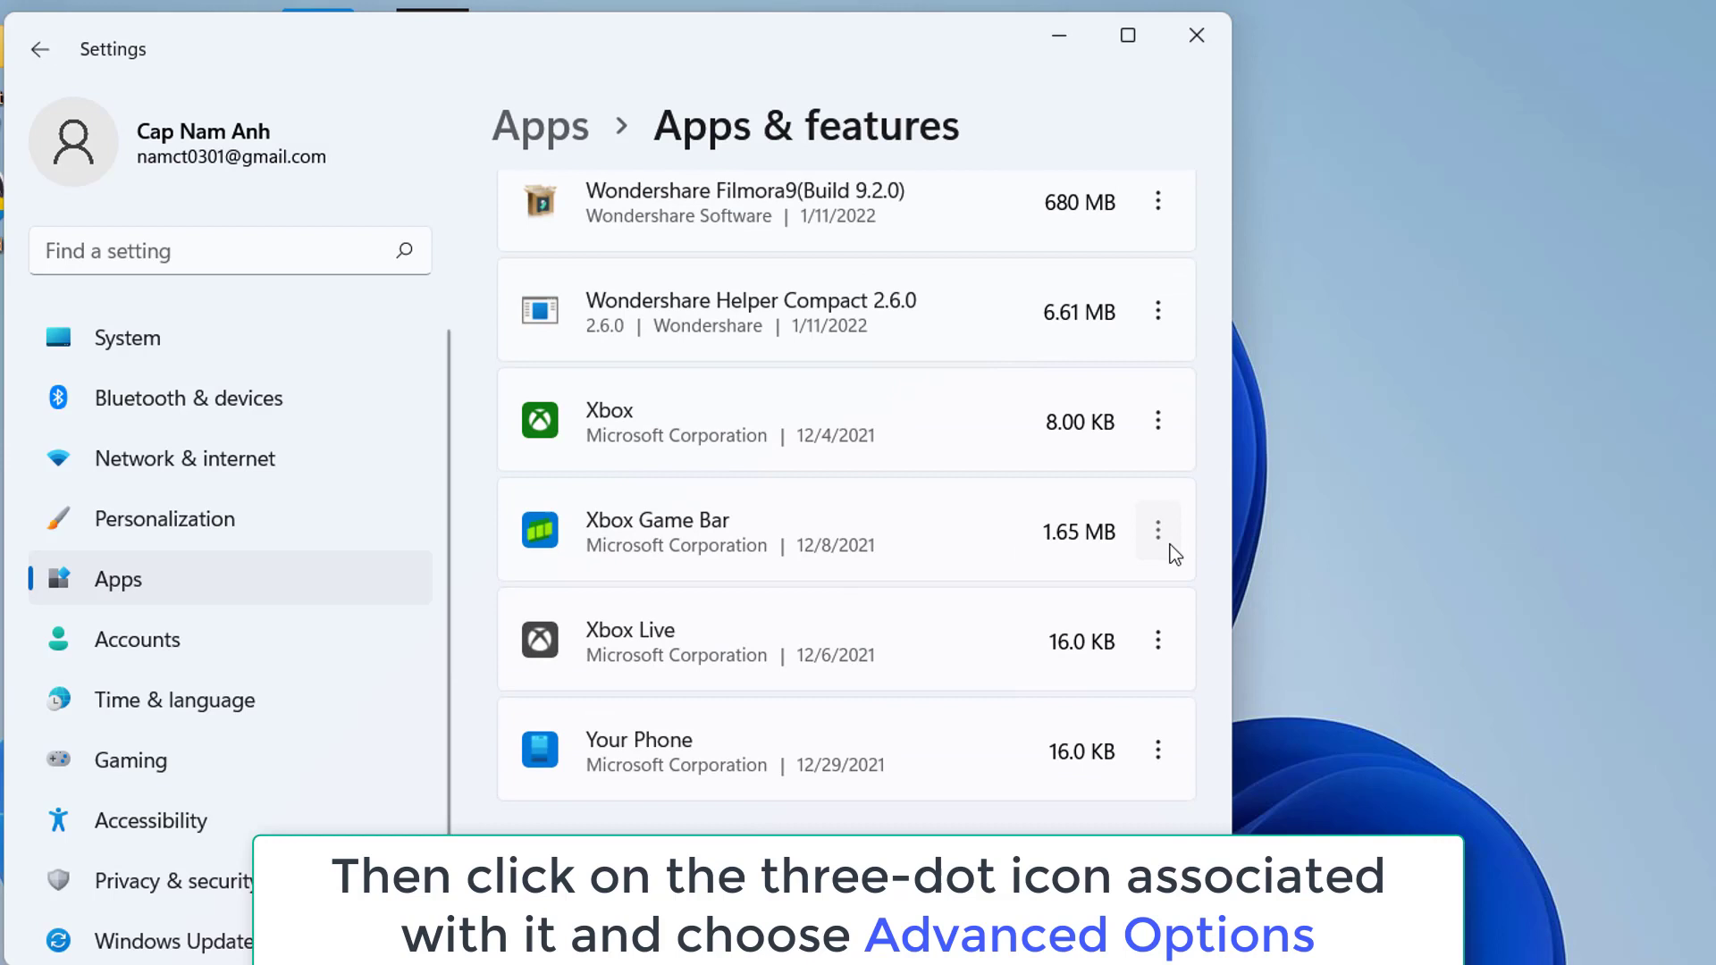
# Step: Reset the Xbox Game Bar app from its Advanced options, confirming deletion of its data
pyautogui.click(1174, 554)
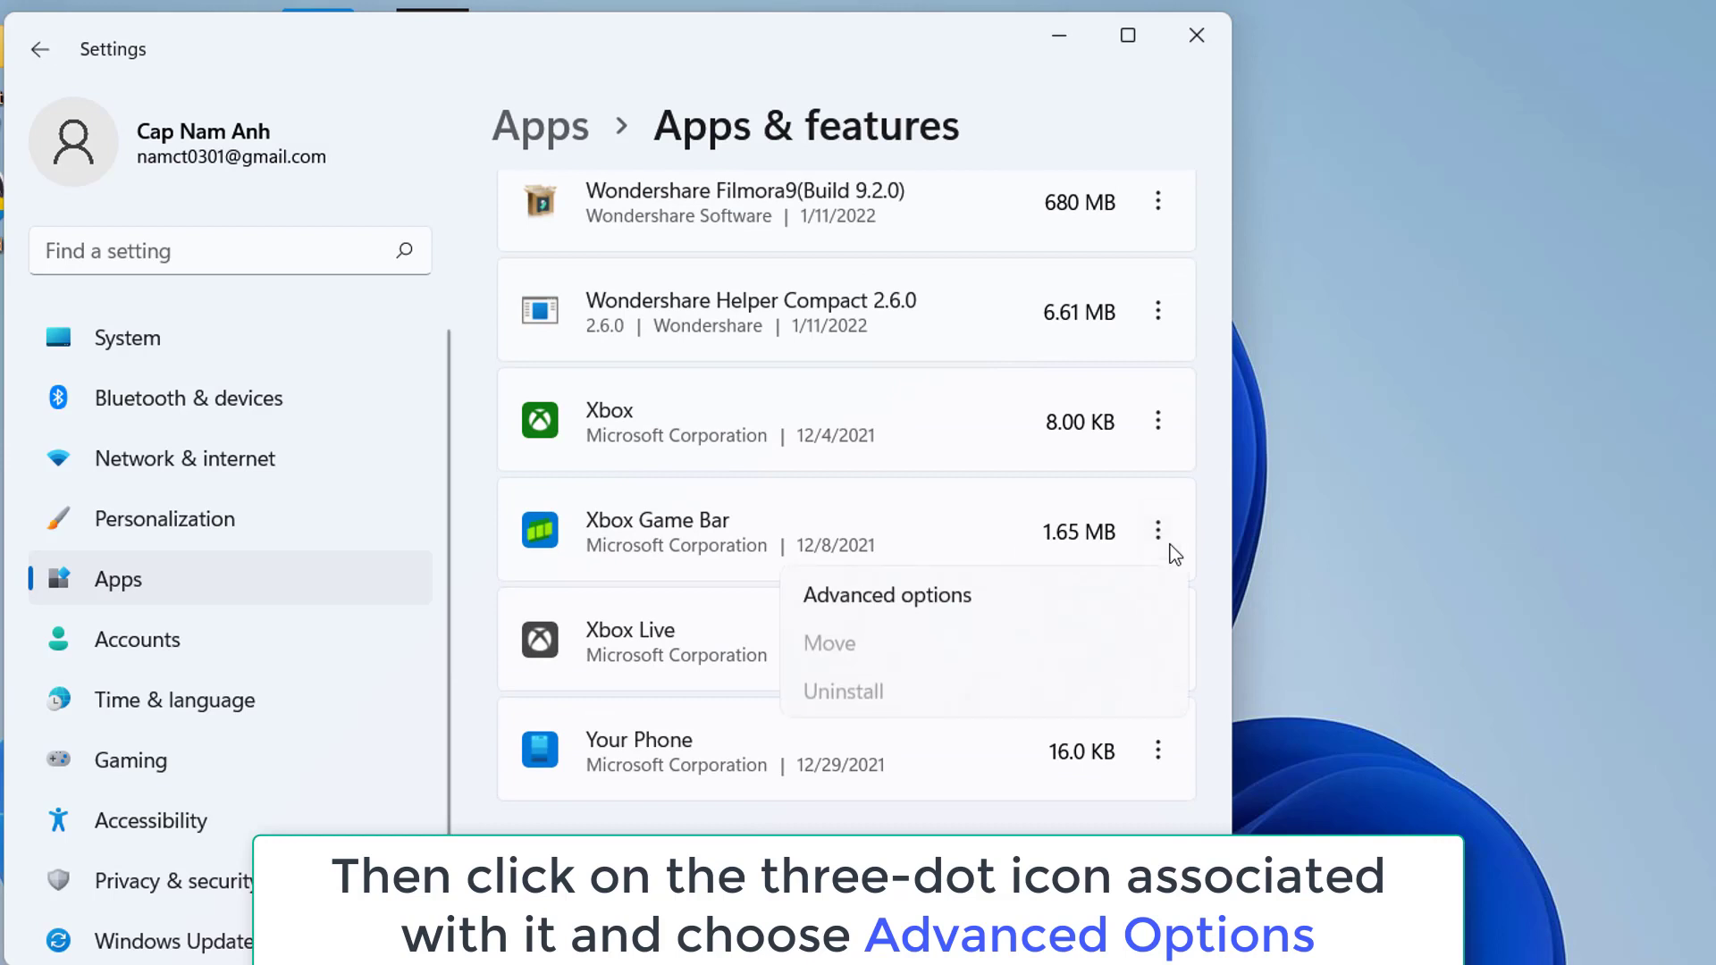
pyautogui.click(924, 598)
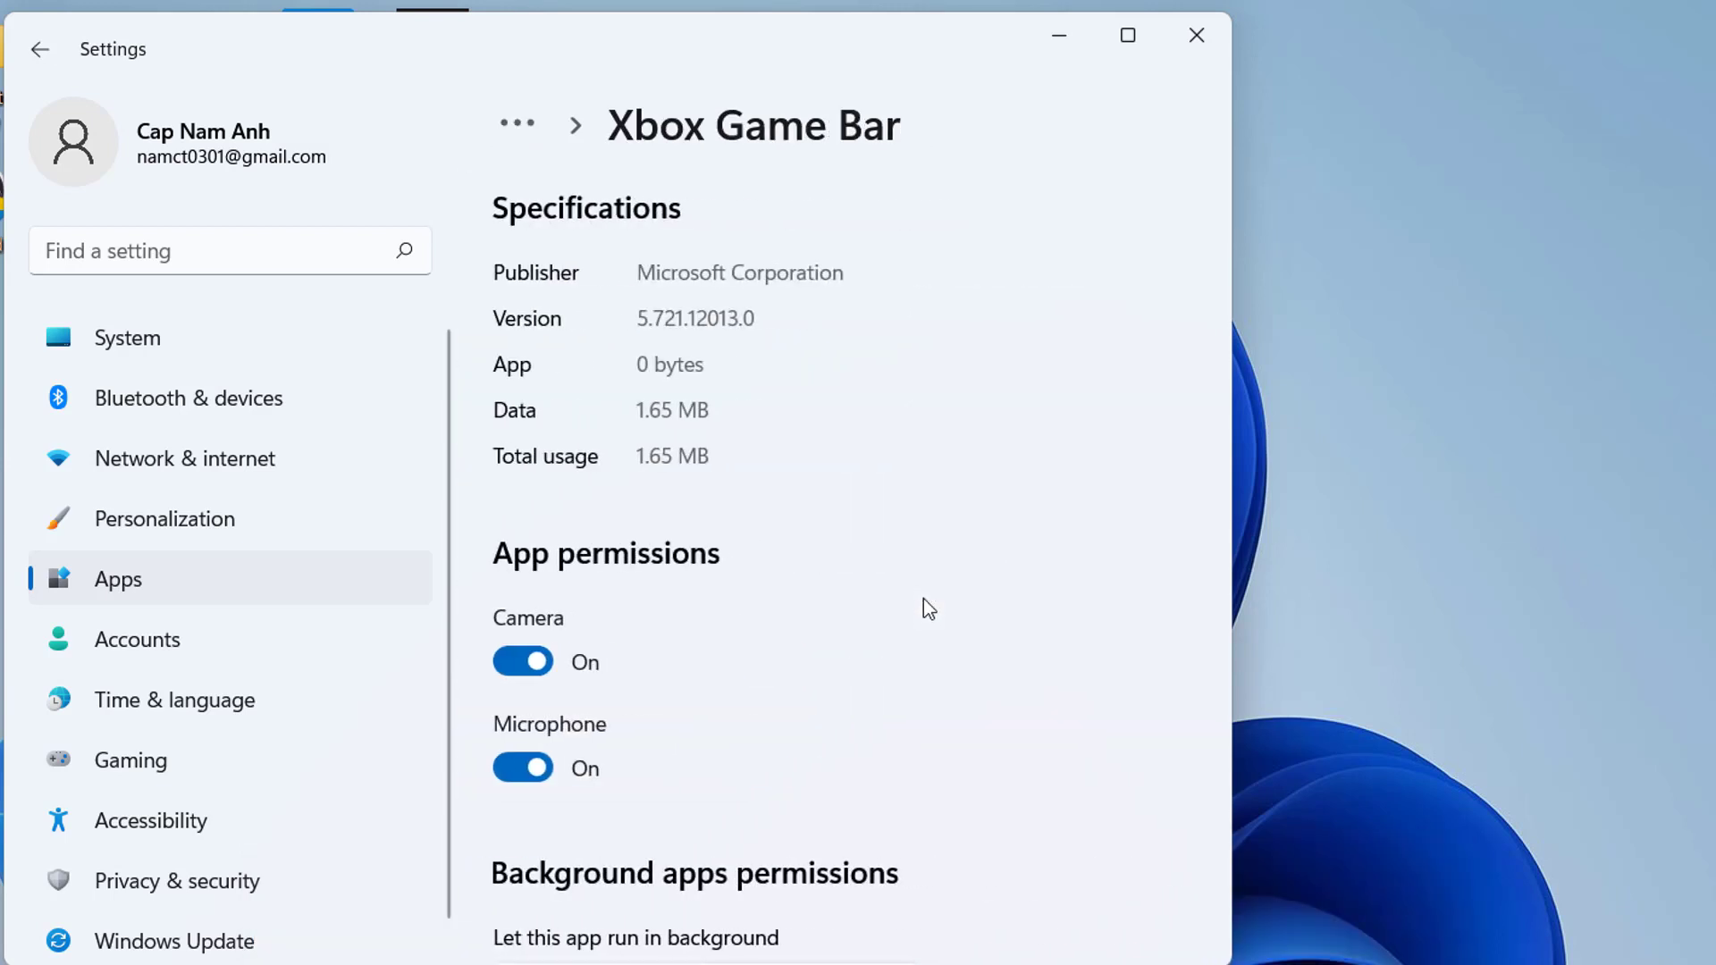
pyautogui.scroll(-5, 924, 622)
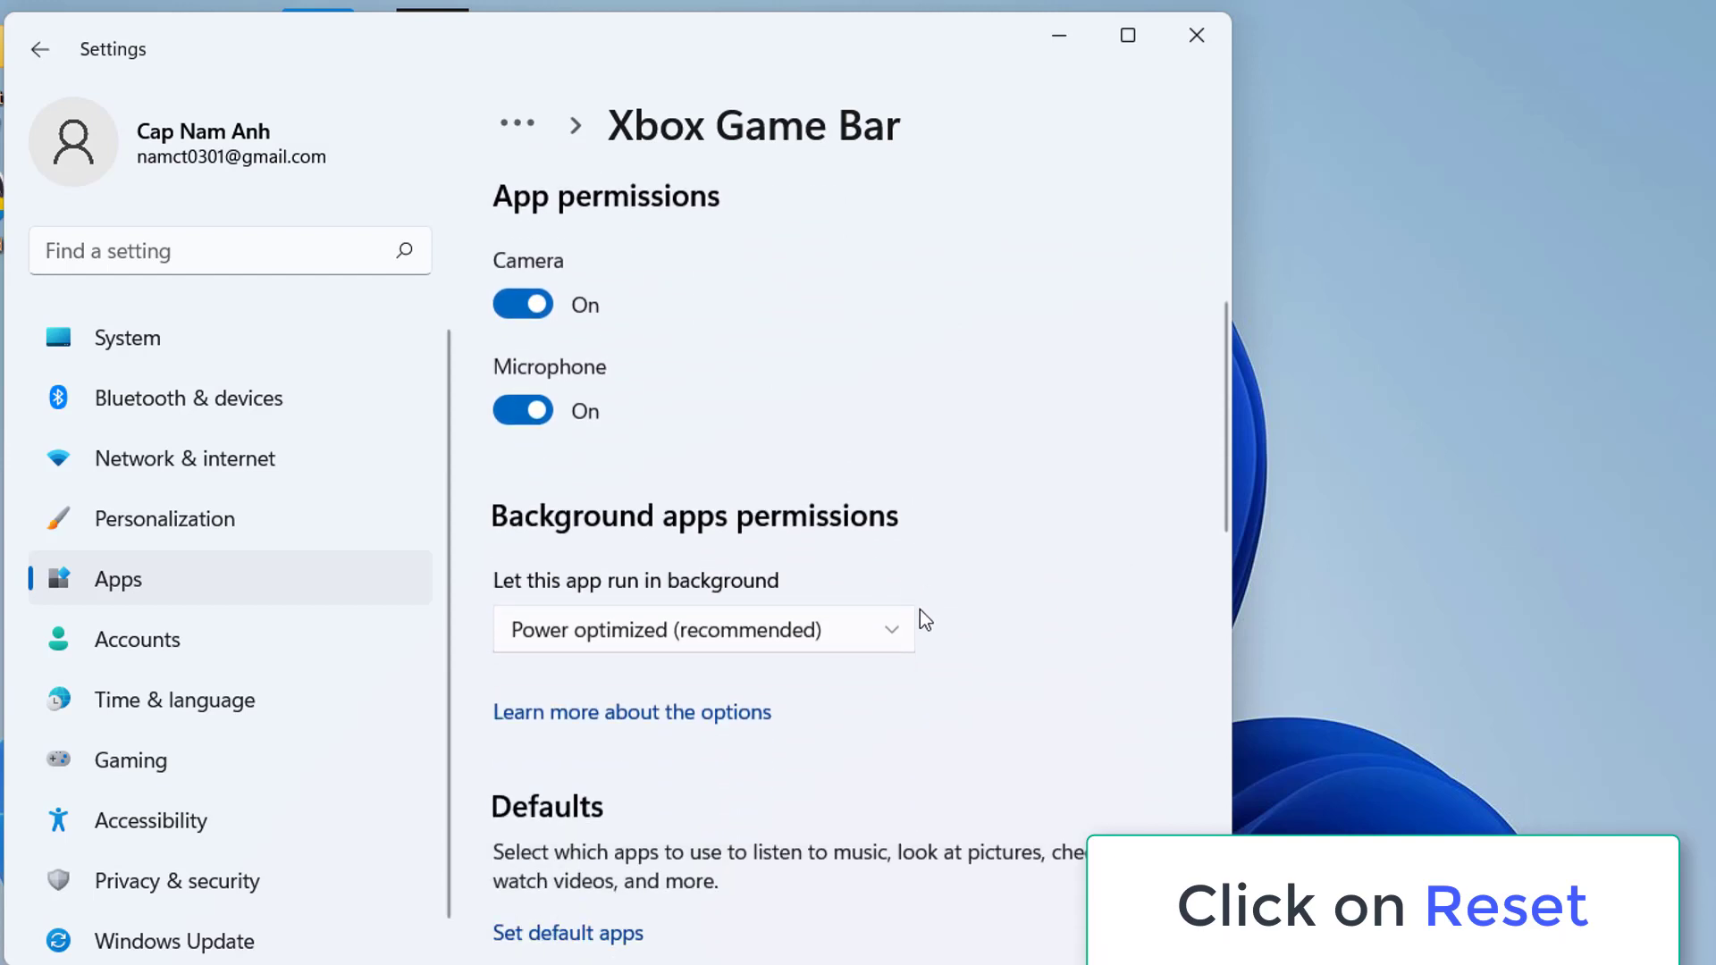
pyautogui.scroll(-5, 928, 608)
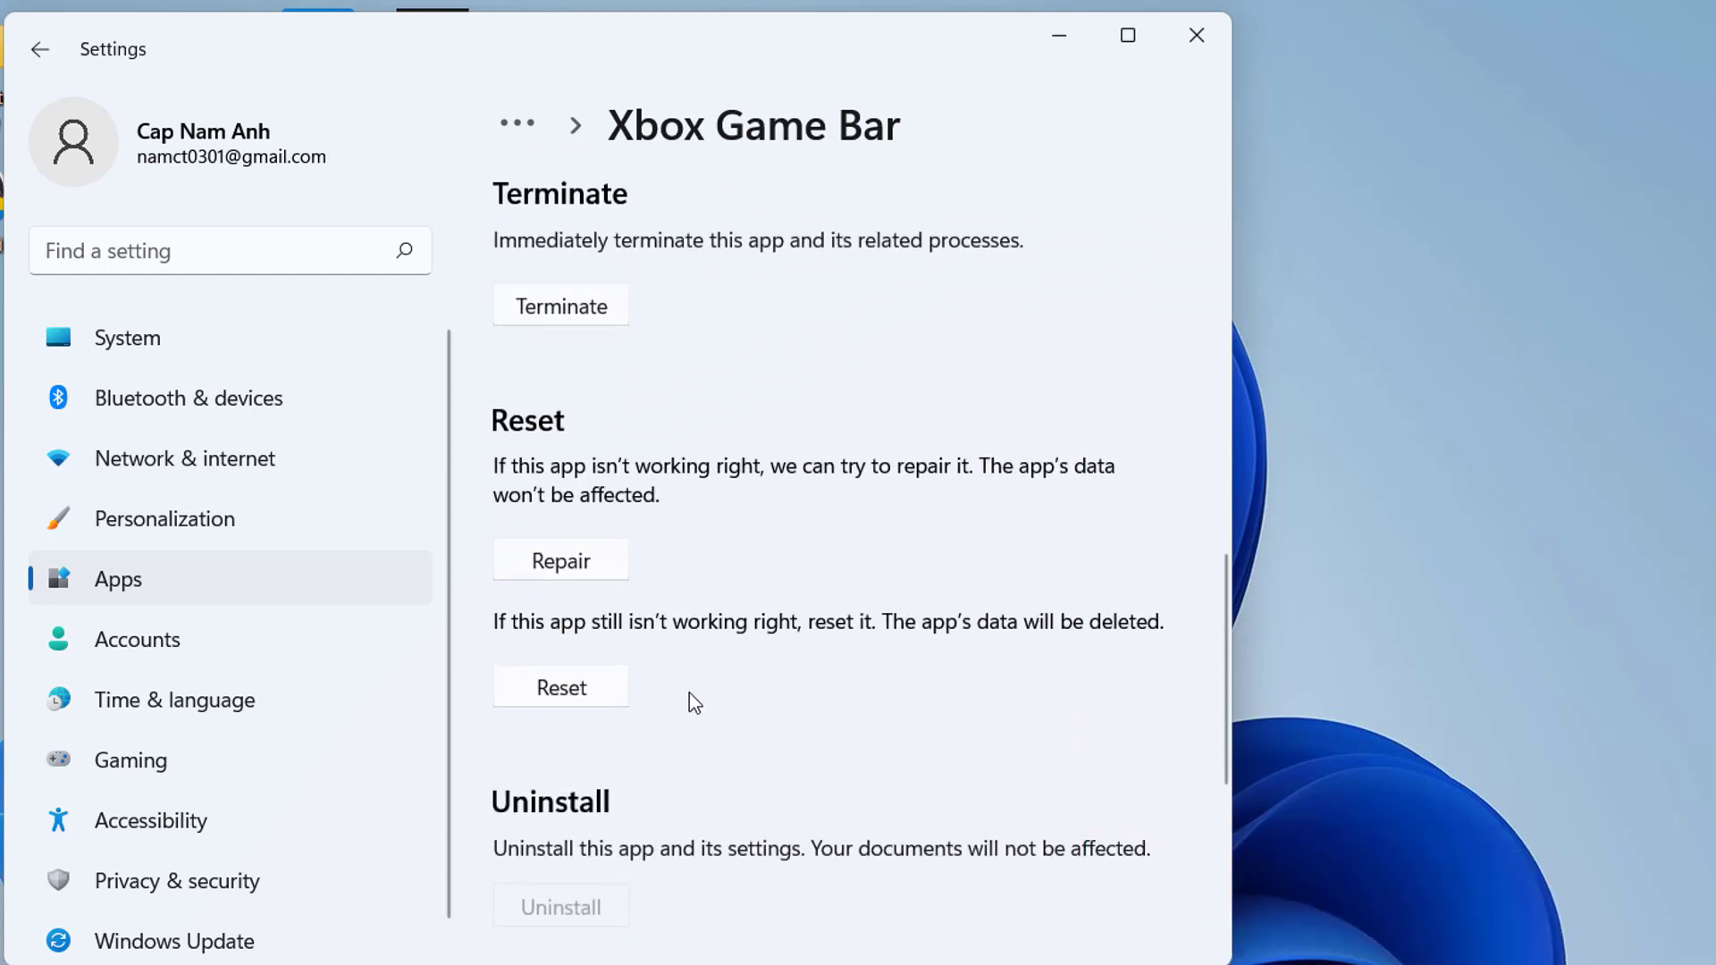
pyautogui.click(577, 688)
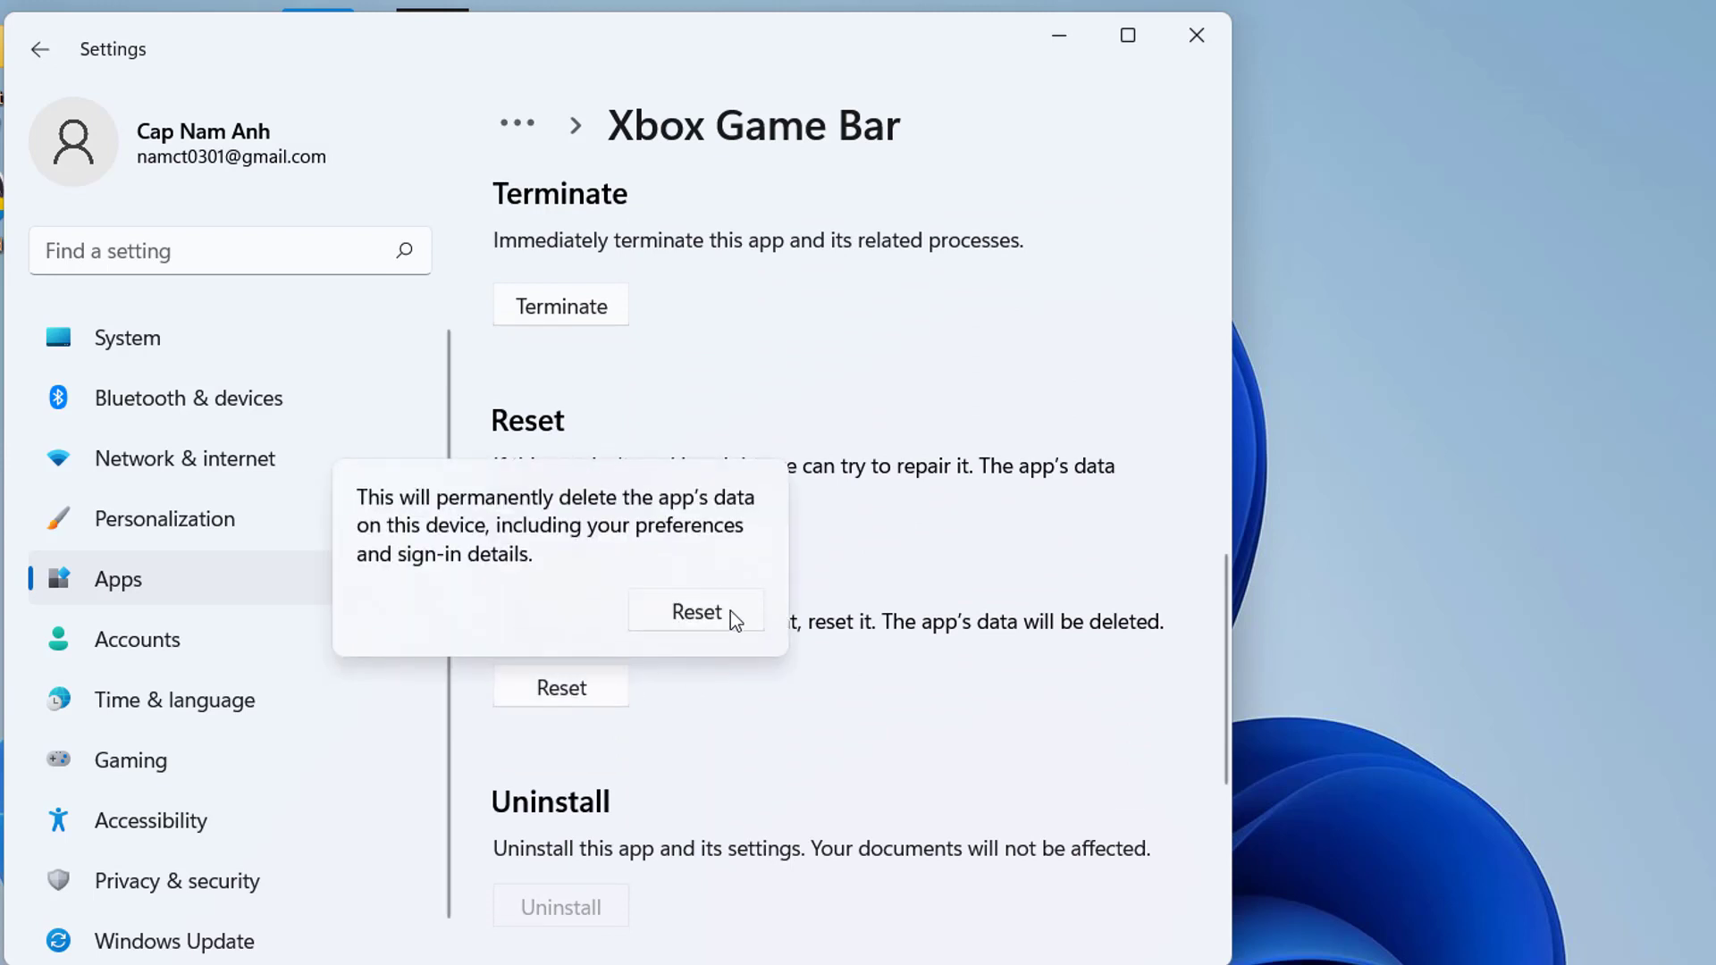
pyautogui.click(731, 610)
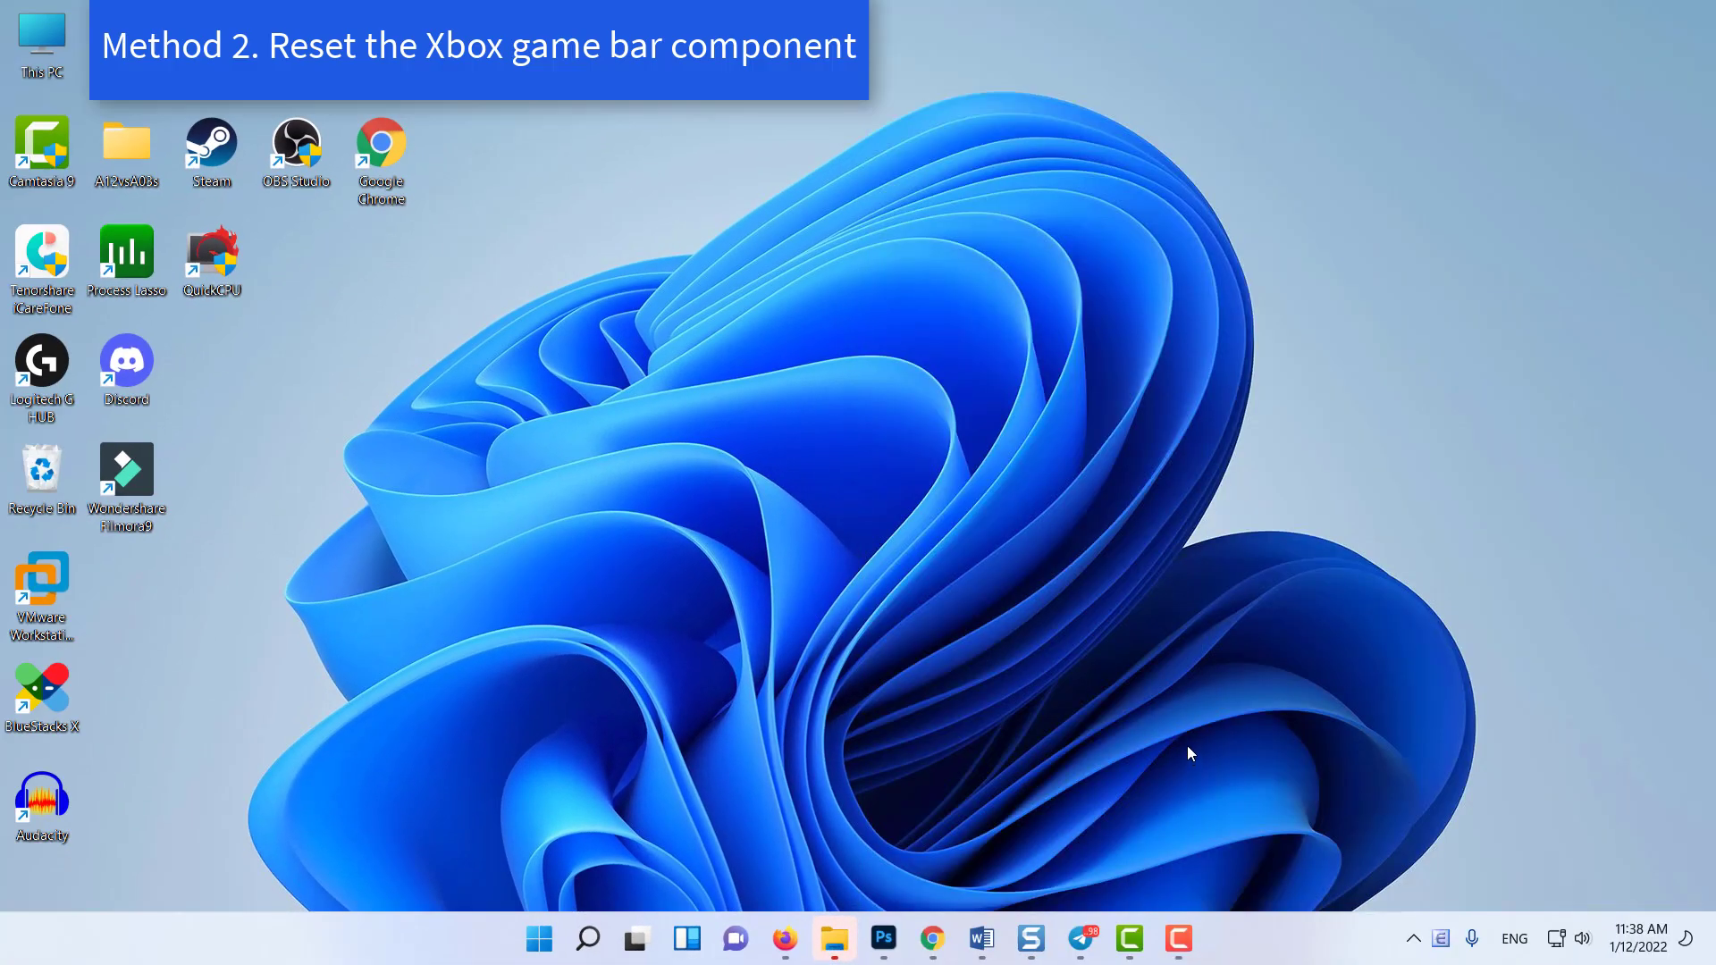
# Step: Launch Registry Editor by running regedit from the Run dialog
pyautogui.press('super+r')
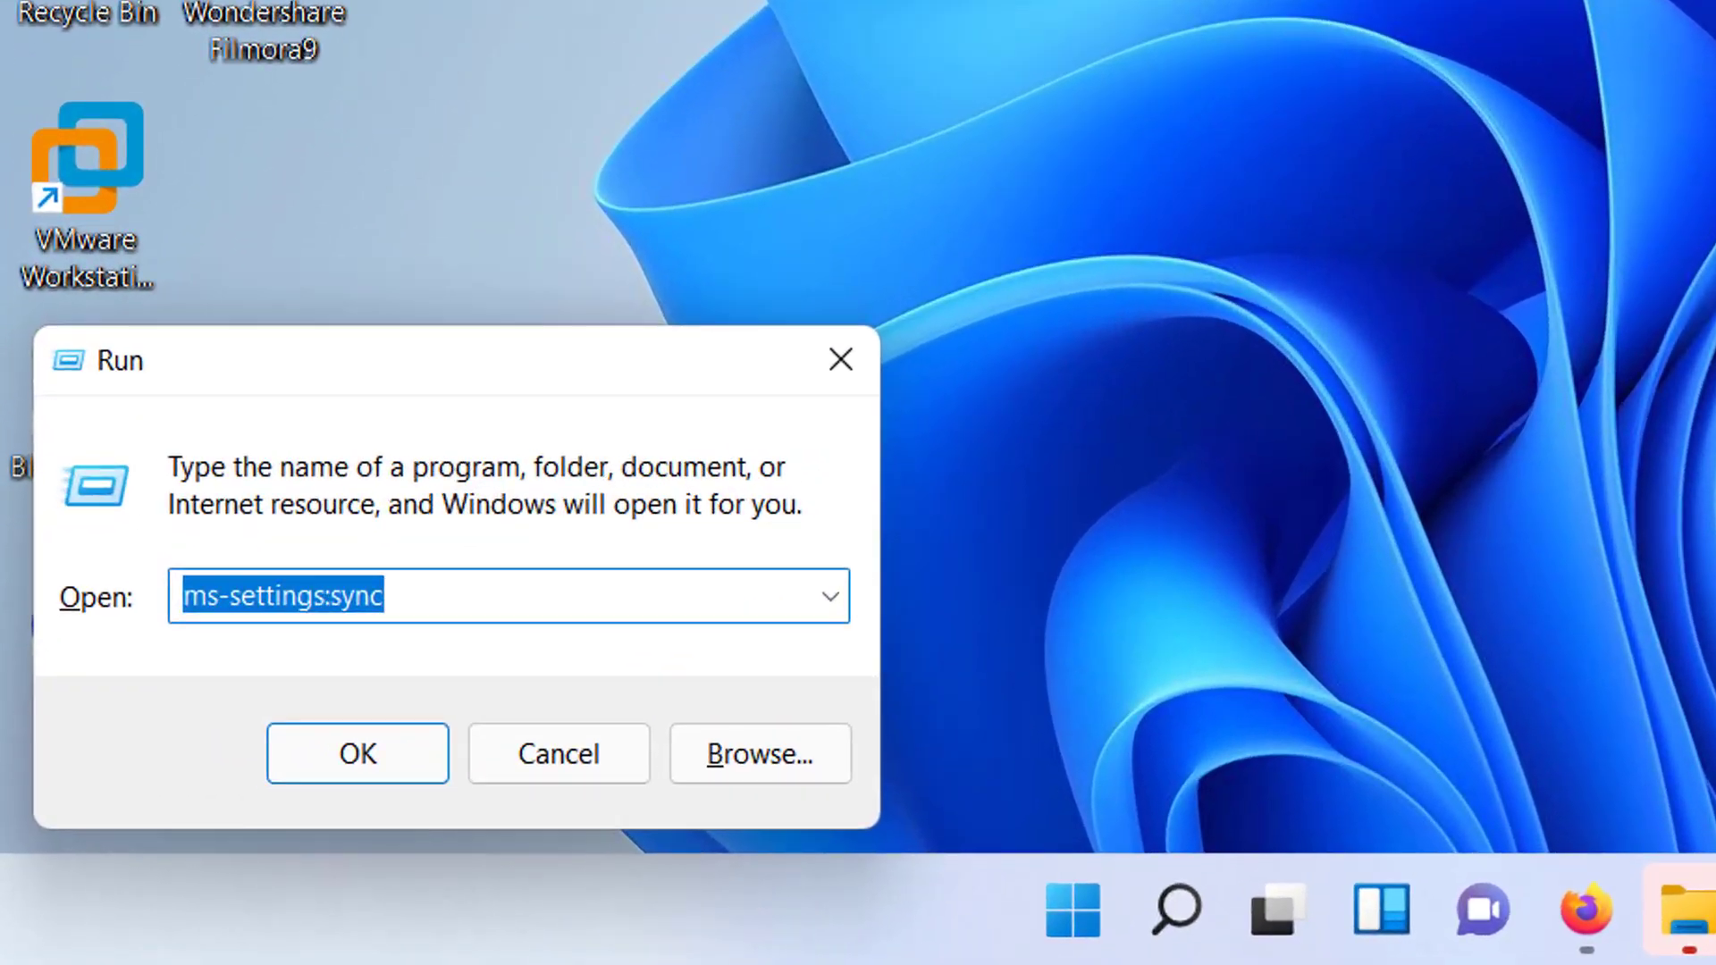
pyautogui.write('reged')
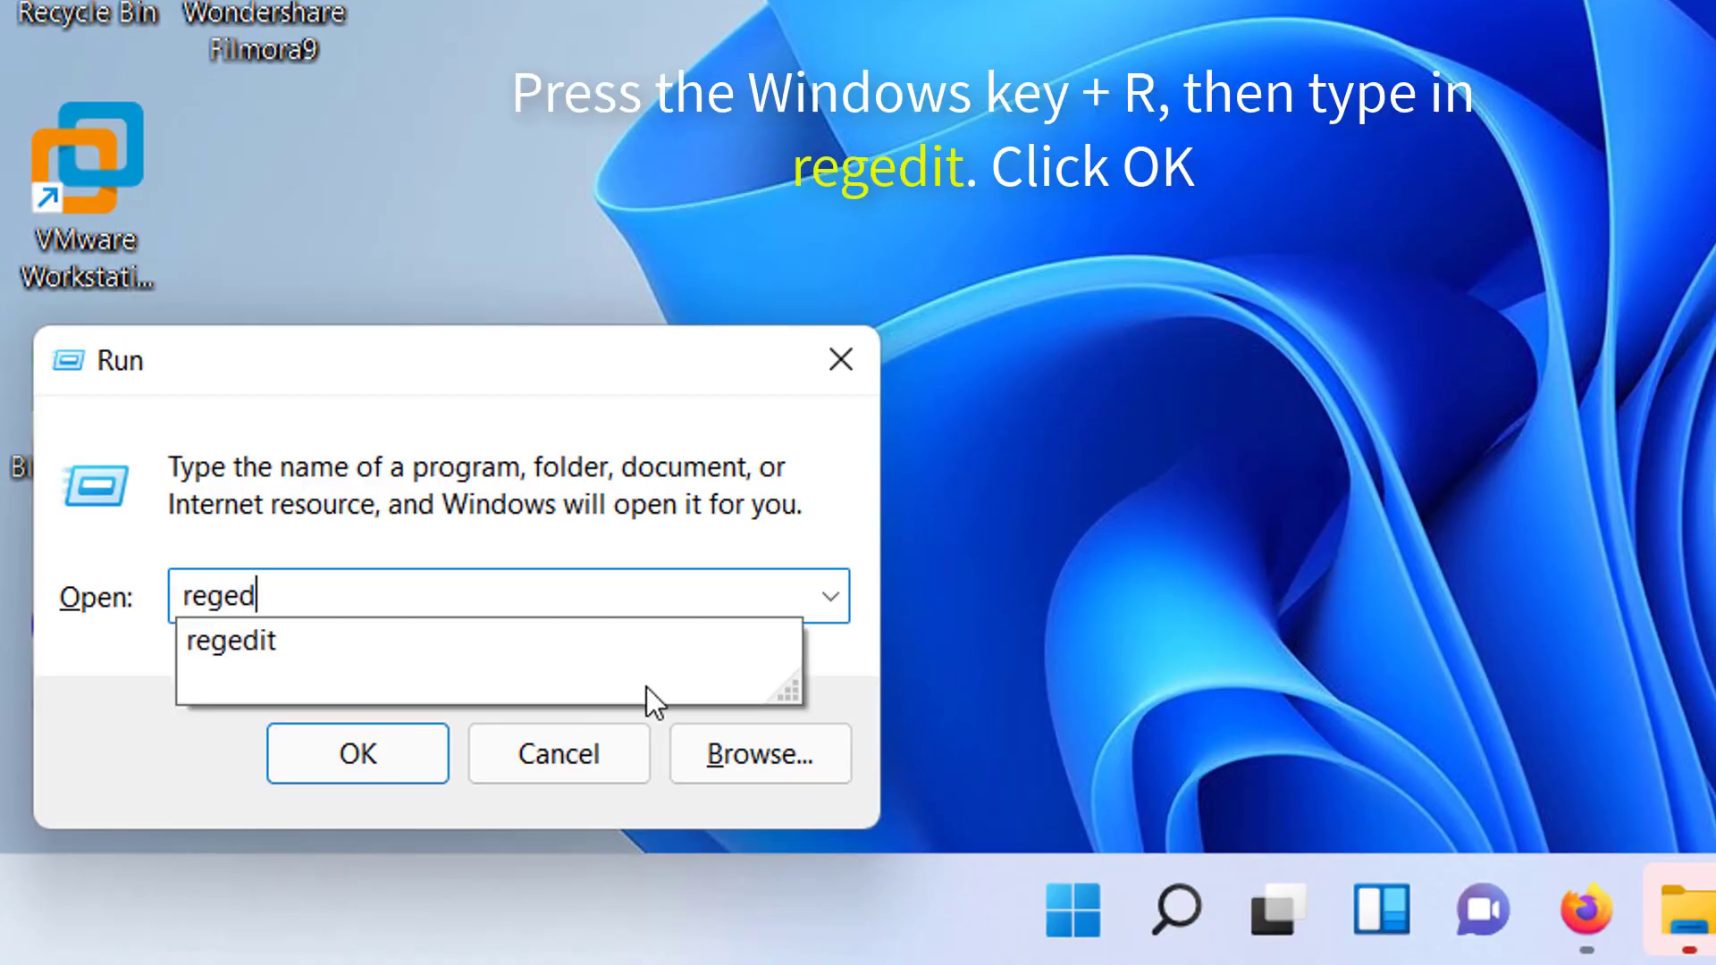
pyautogui.write('it')
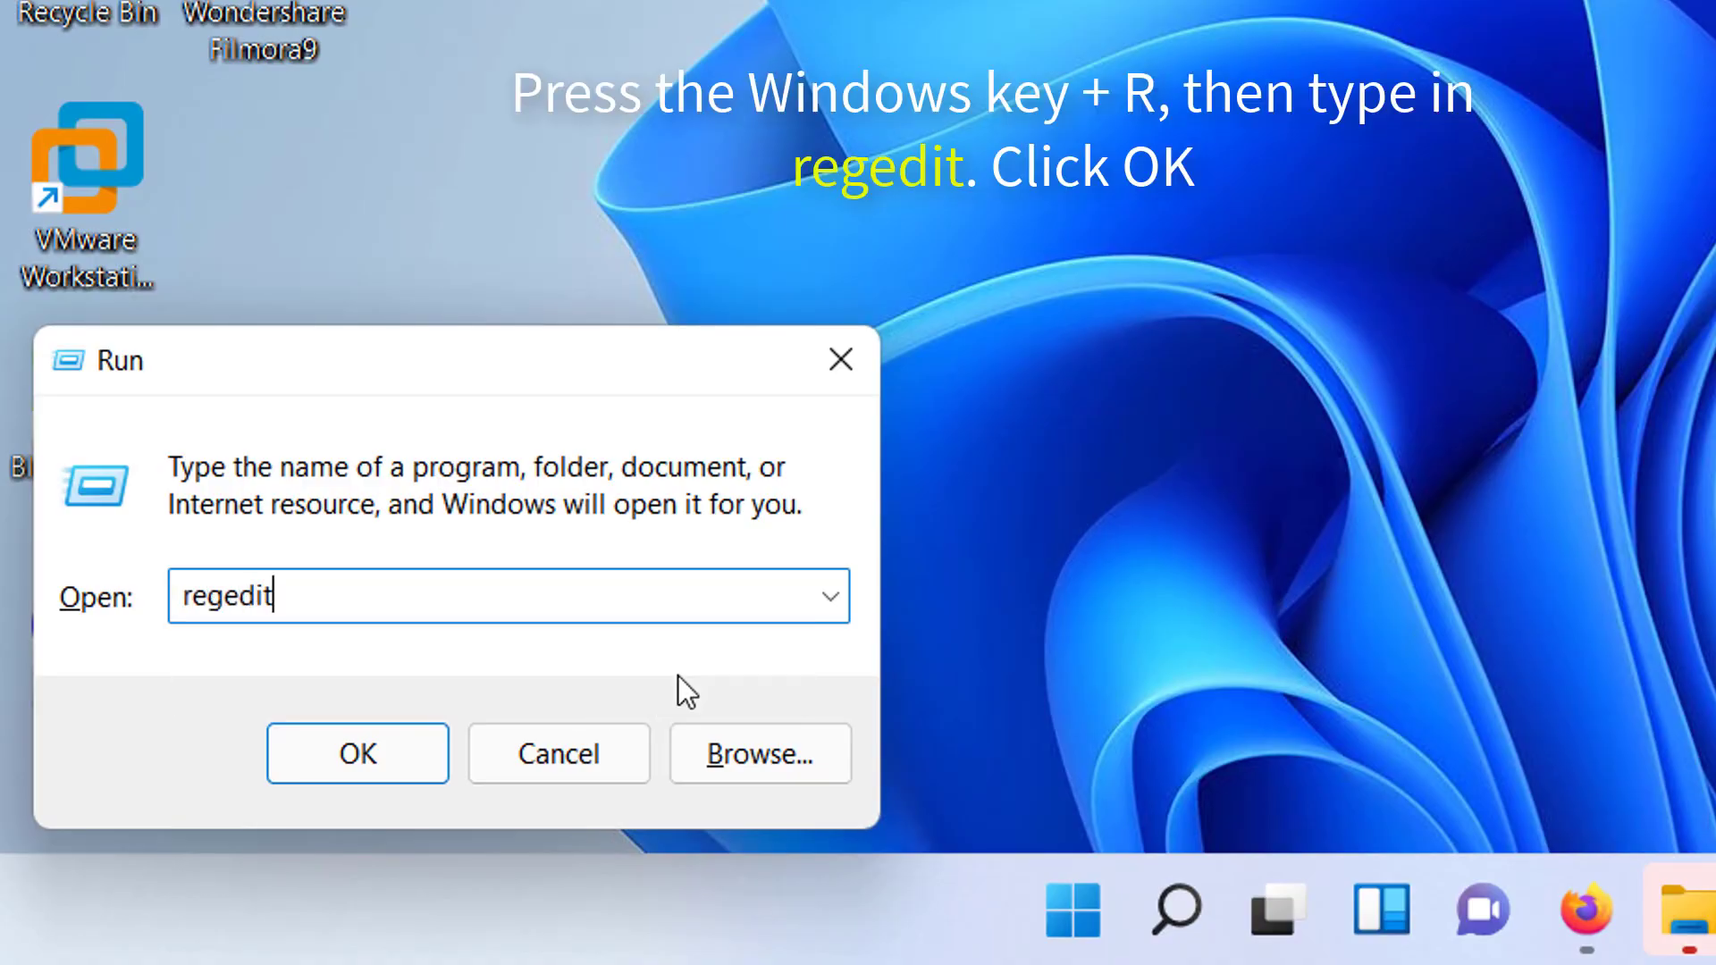
pyautogui.click(384, 758)
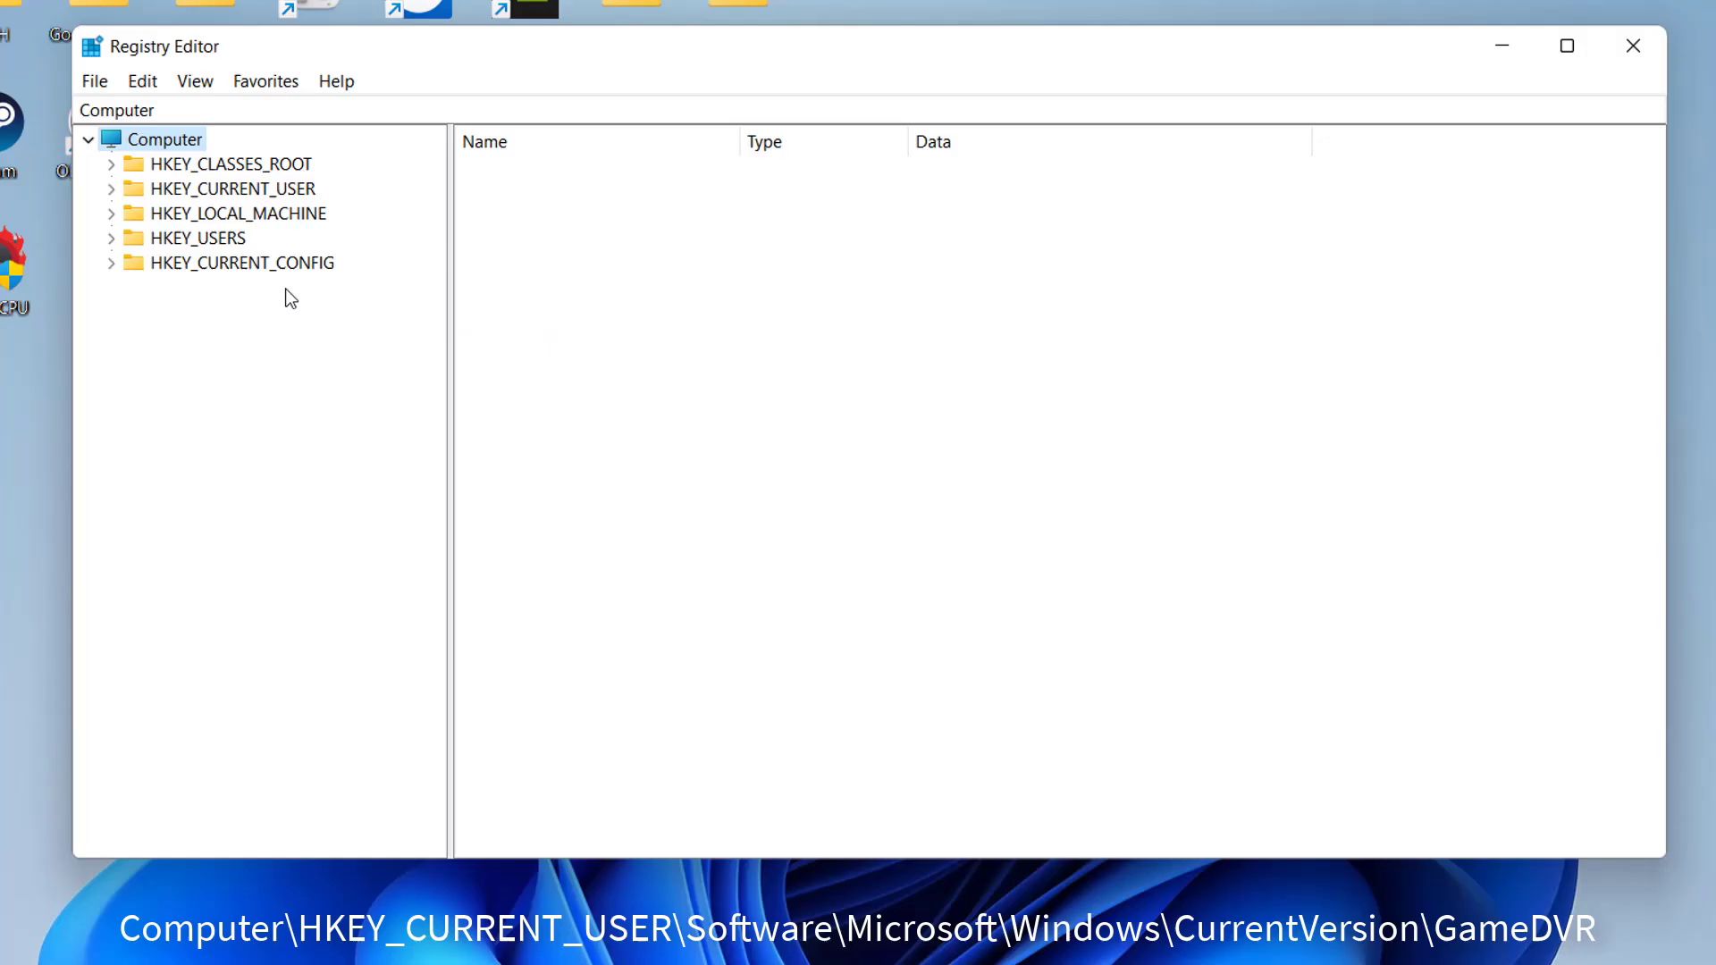
# Step: Navigate to HKCU\Software\Microsoft\Windows\CurrentVersion\GameDVR in Registry Editor
pyautogui.press('Down')
pyautogui.press('Right')
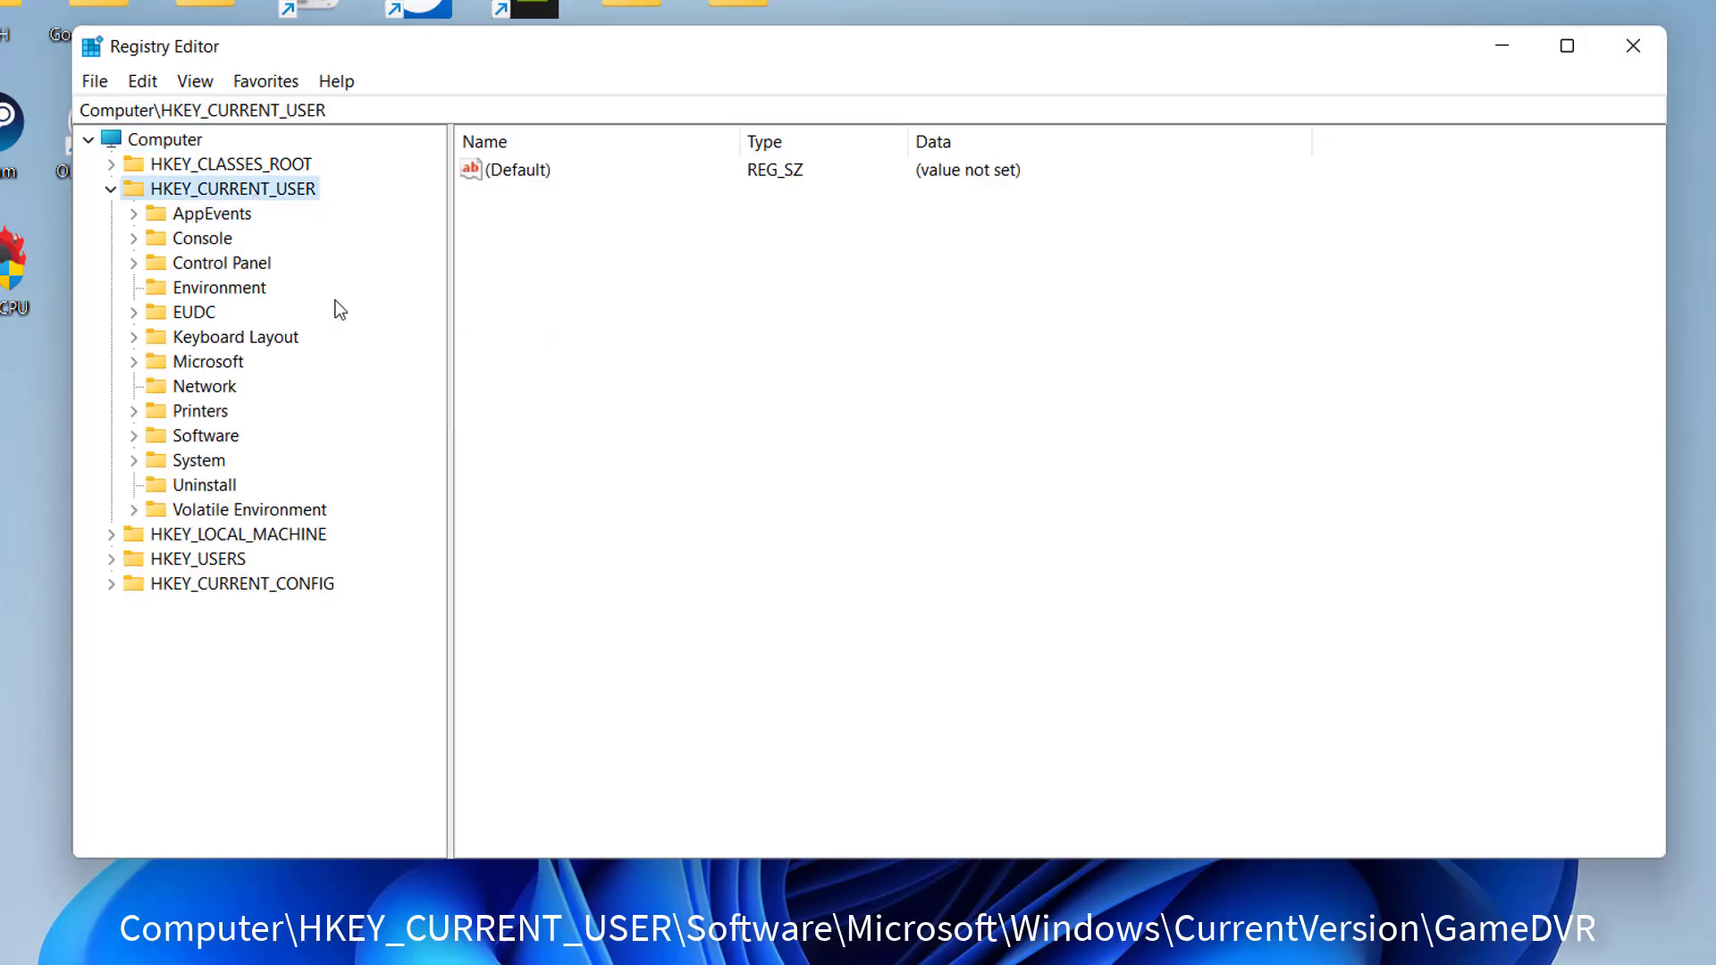
pyautogui.press('s')
pyautogui.press('Right')
pyautogui.moveTo(434, 440); pyautogui.dragTo(449, 688)
pyautogui.press('m')
pyautogui.press('i')
pyautogui.press('Right')
pyautogui.doubleClick(252, 559)
pyautogui.doubleClick(328, 610)
pyautogui.moveTo(433, 519); pyautogui.dragTo(429, 583)
pyautogui.doubleClick(304, 437)
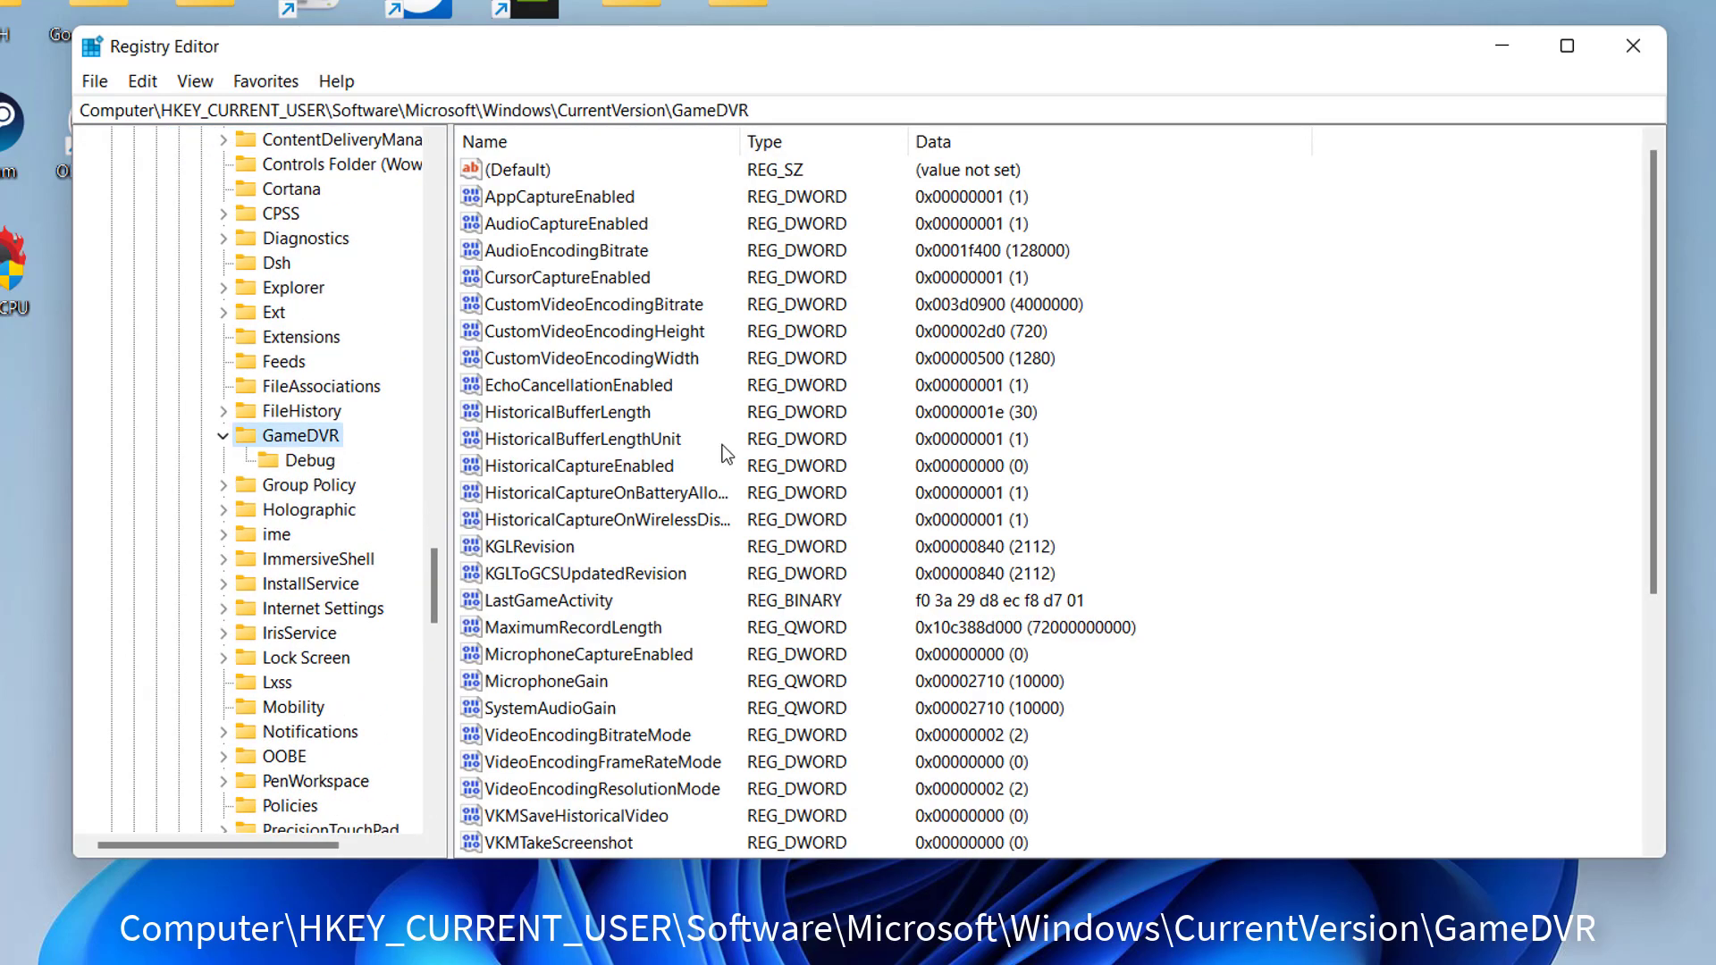
# Step: Confirm the AppCaptureEnabled value is 1 and save it
pyautogui.click(636, 194)
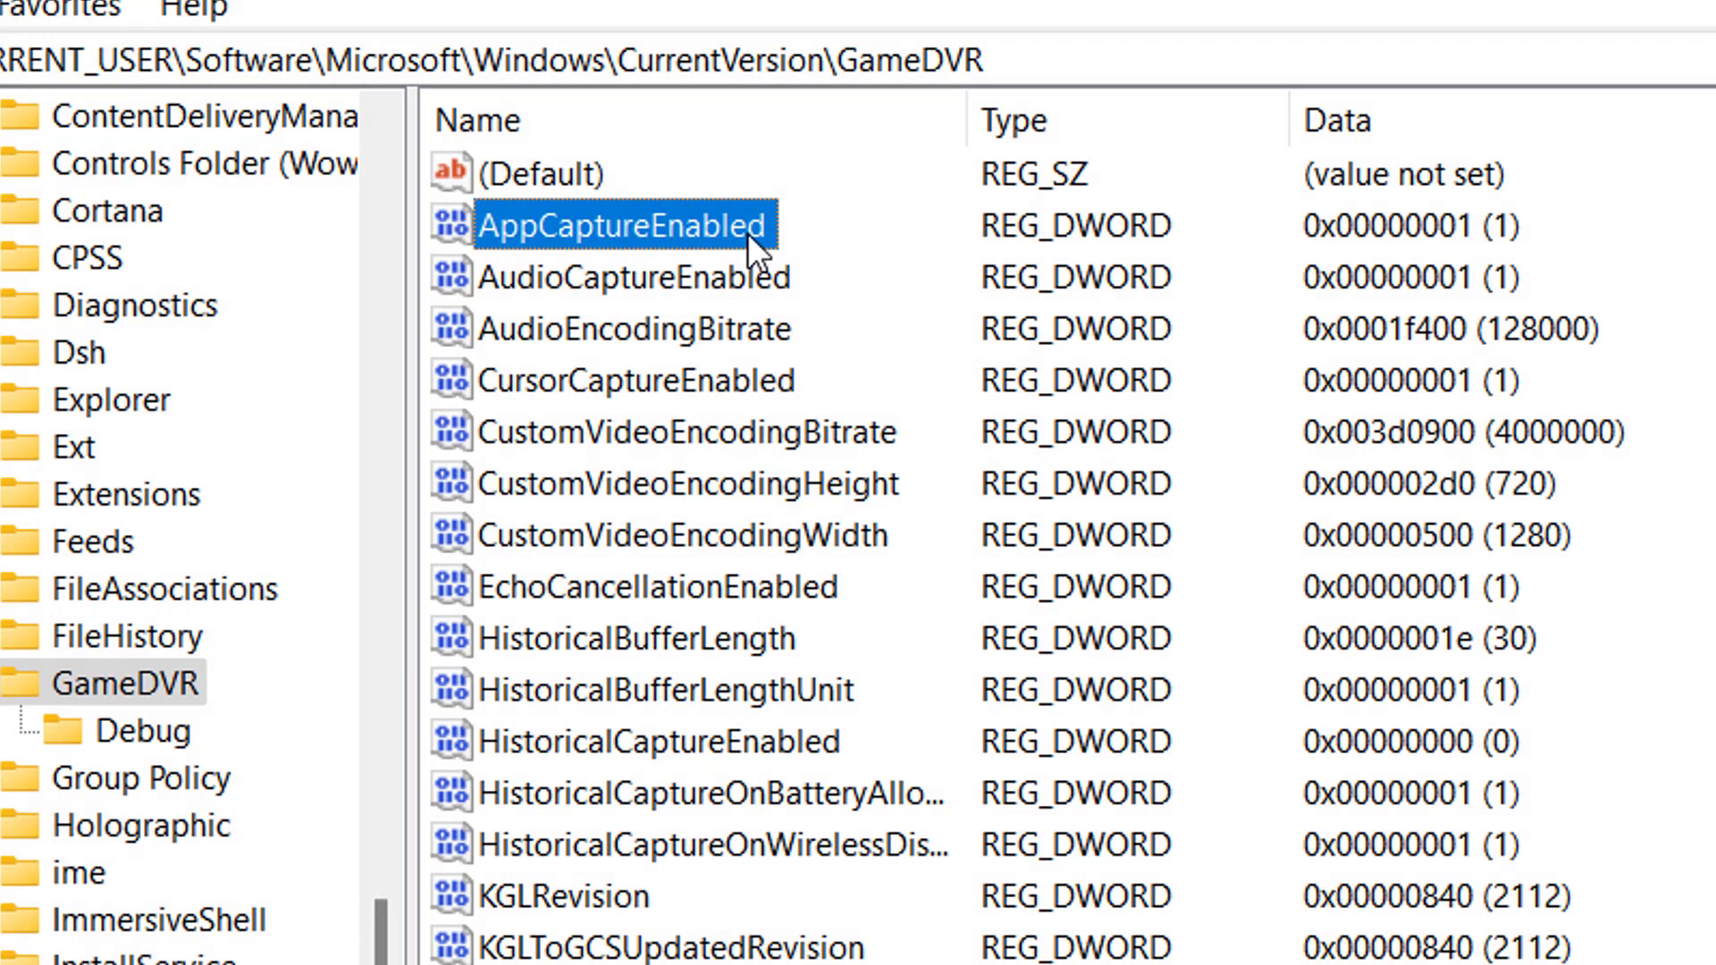
pyautogui.doubleClick(474, 238)
pyautogui.click(208, 445)
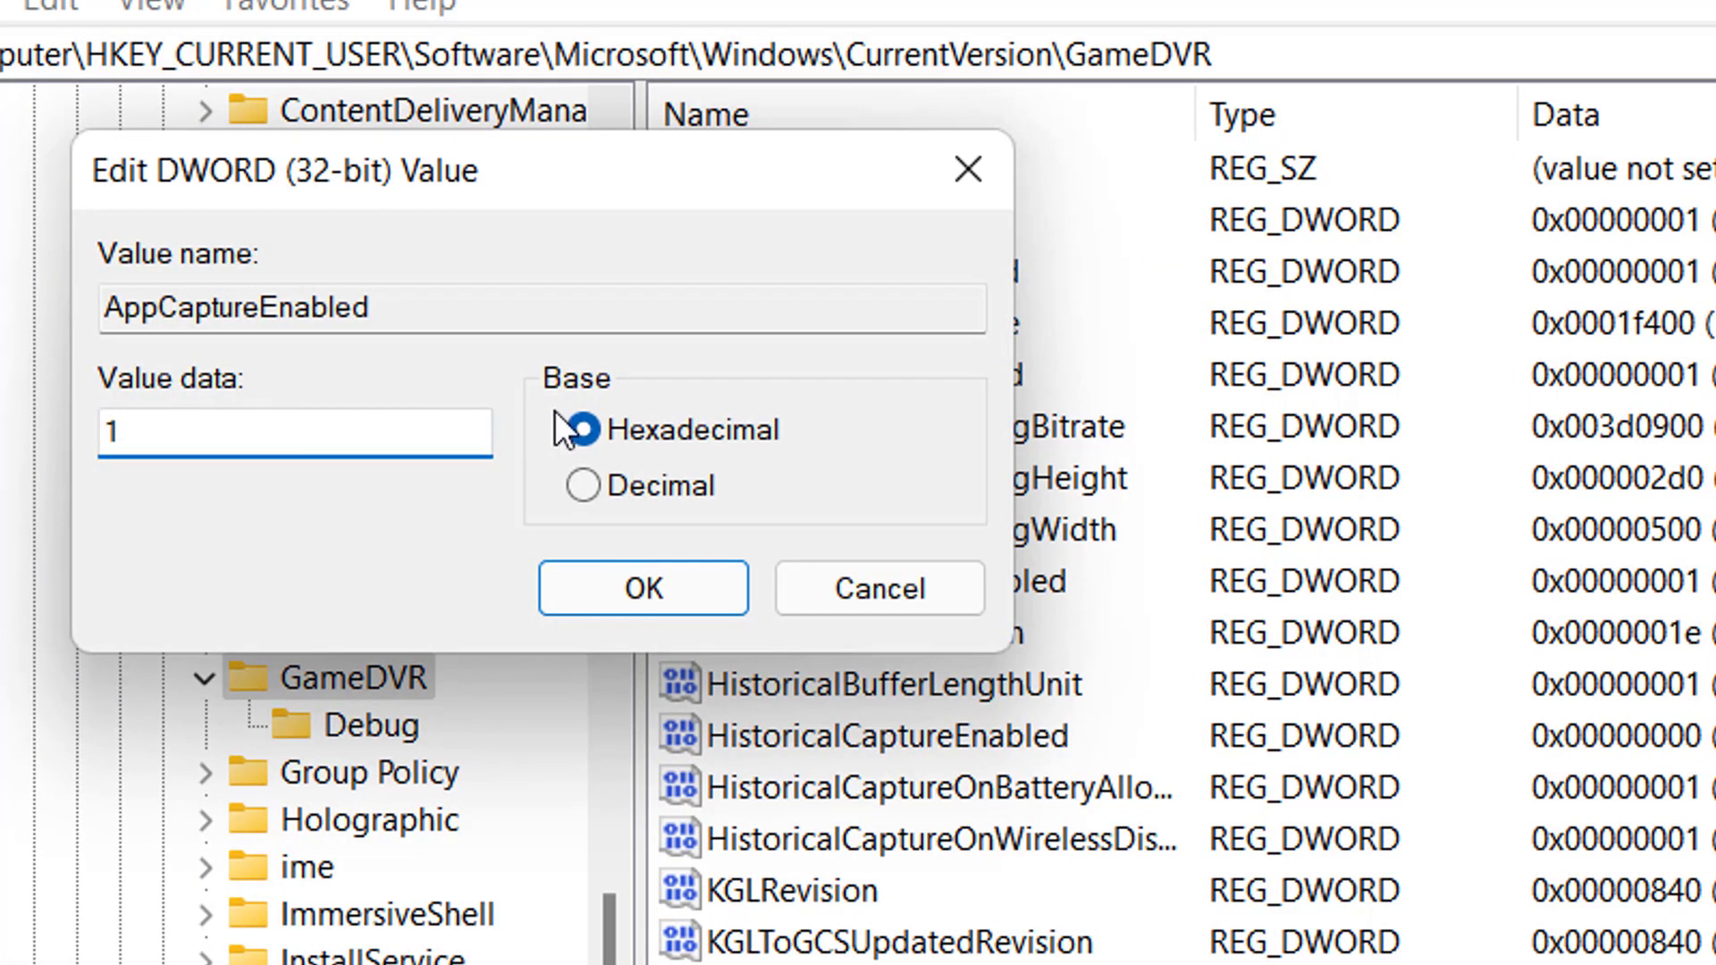
pyautogui.click(685, 588)
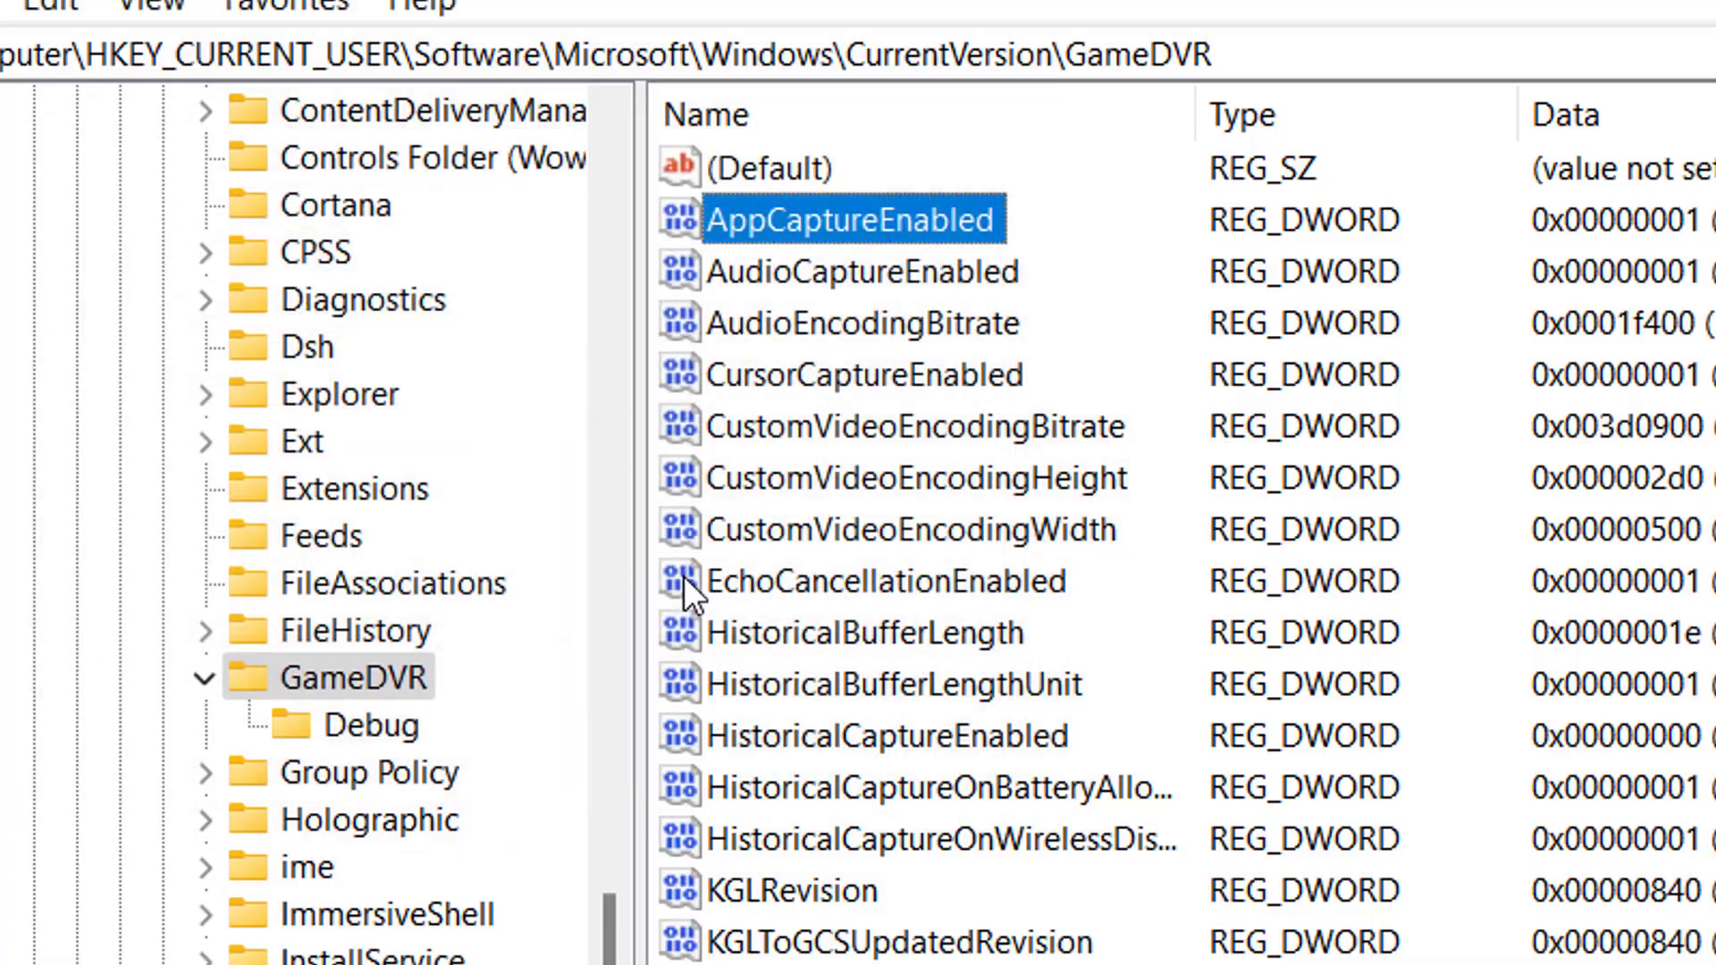
# Step: Close Registry Editor and bring up the Start menu's power options to restart
pyautogui.click(1524, 79)
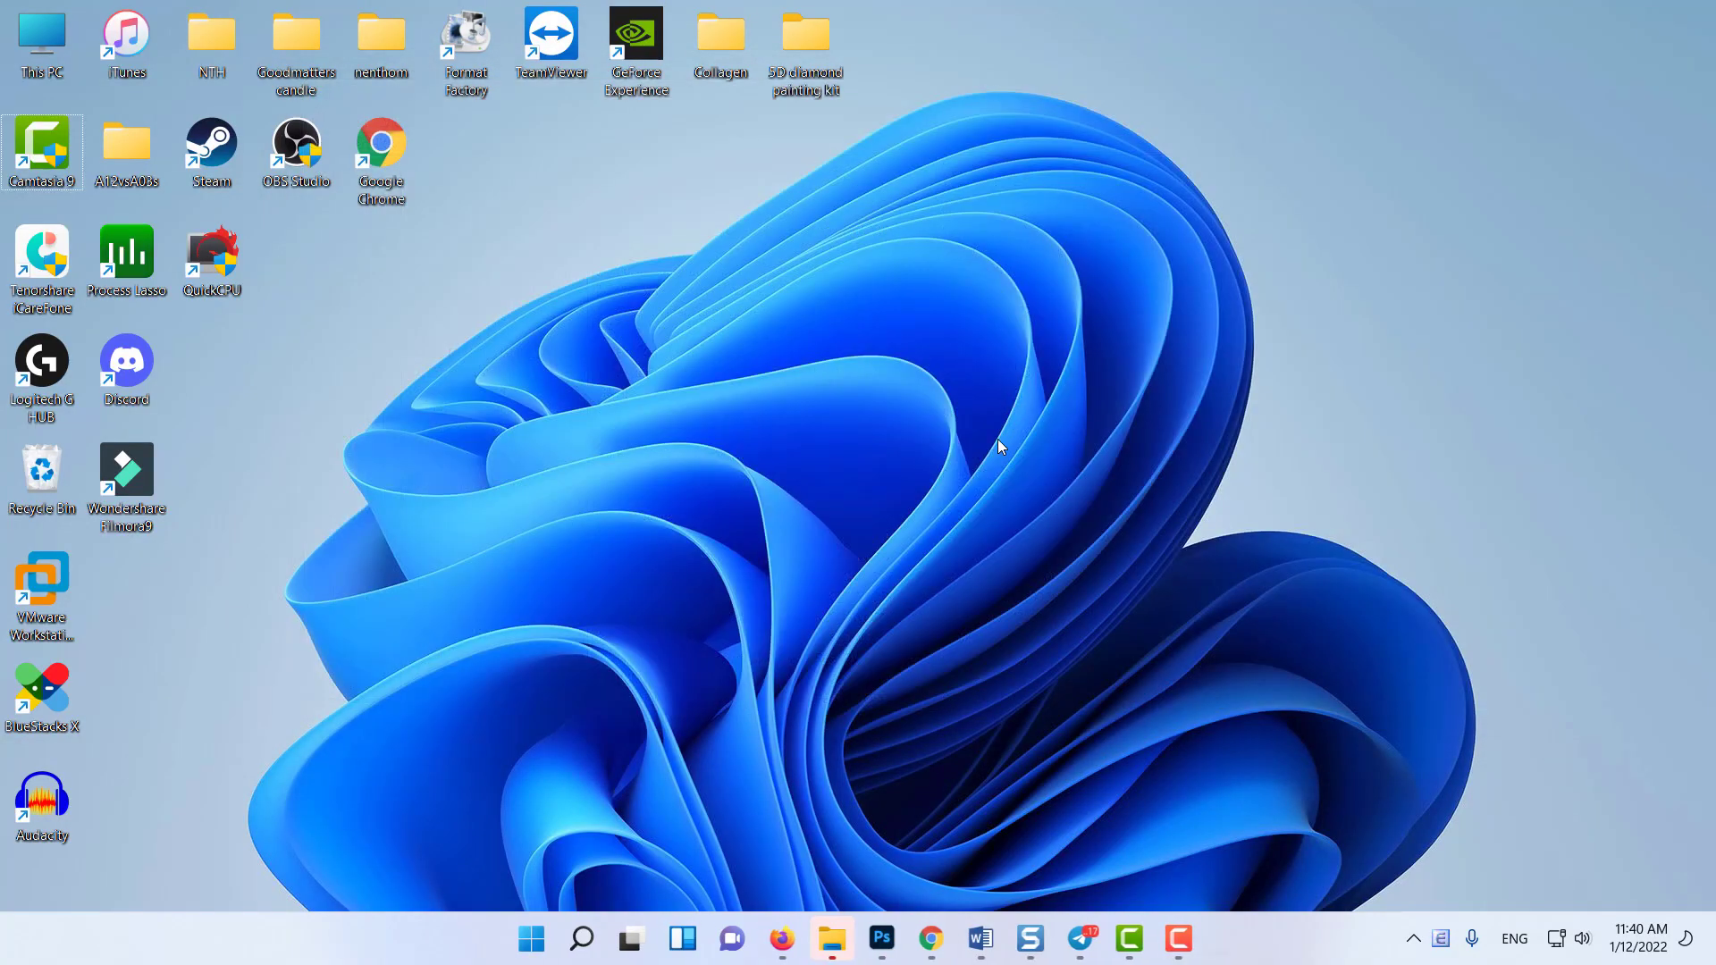
pyautogui.click(531, 939)
pyautogui.click(1135, 860)
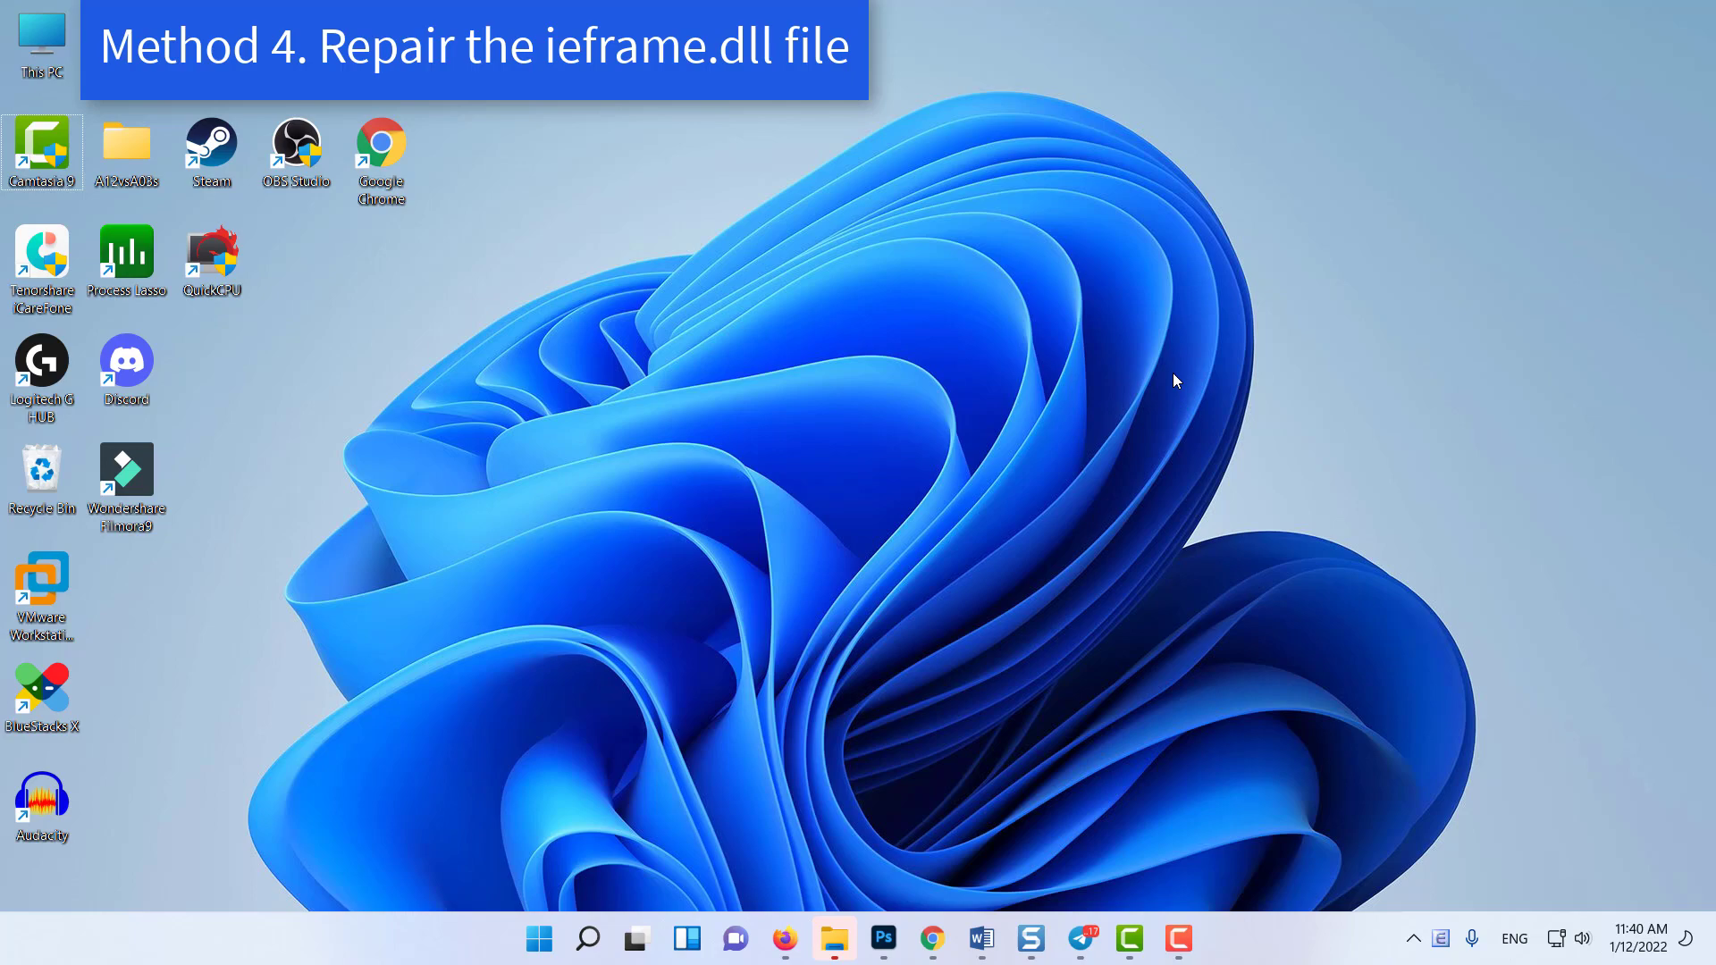
# Step: Search for cmd and run Command Prompt as administrator
pyautogui.click(590, 940)
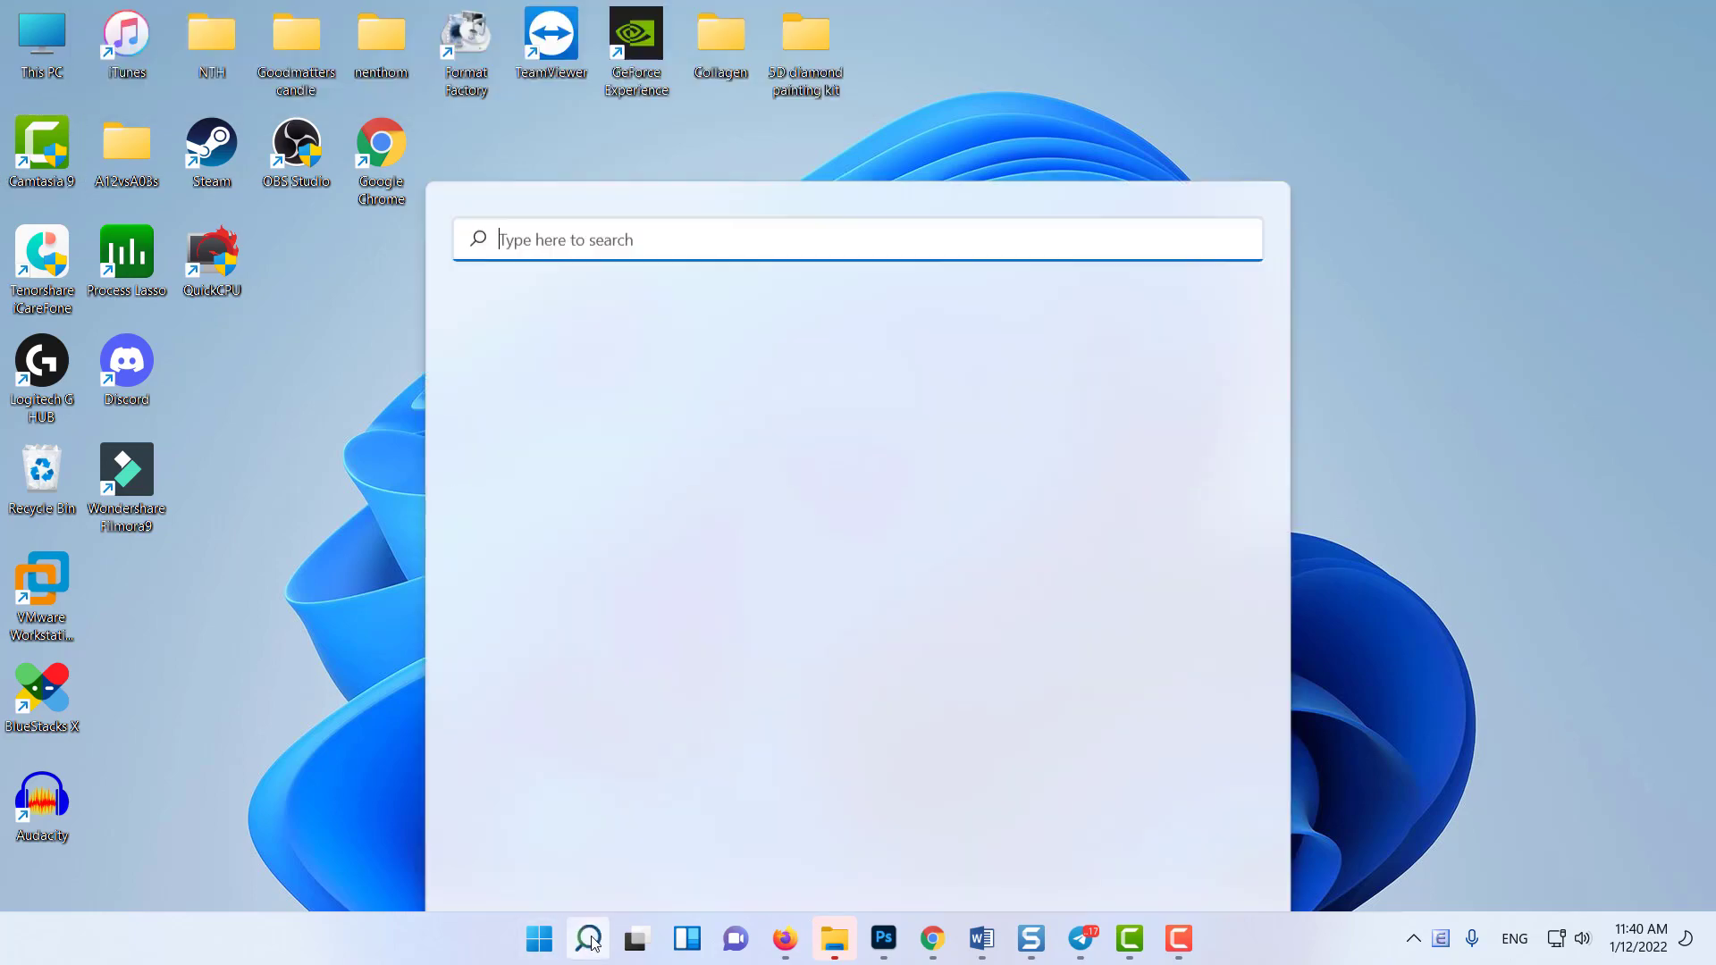
pyautogui.write('cmd')
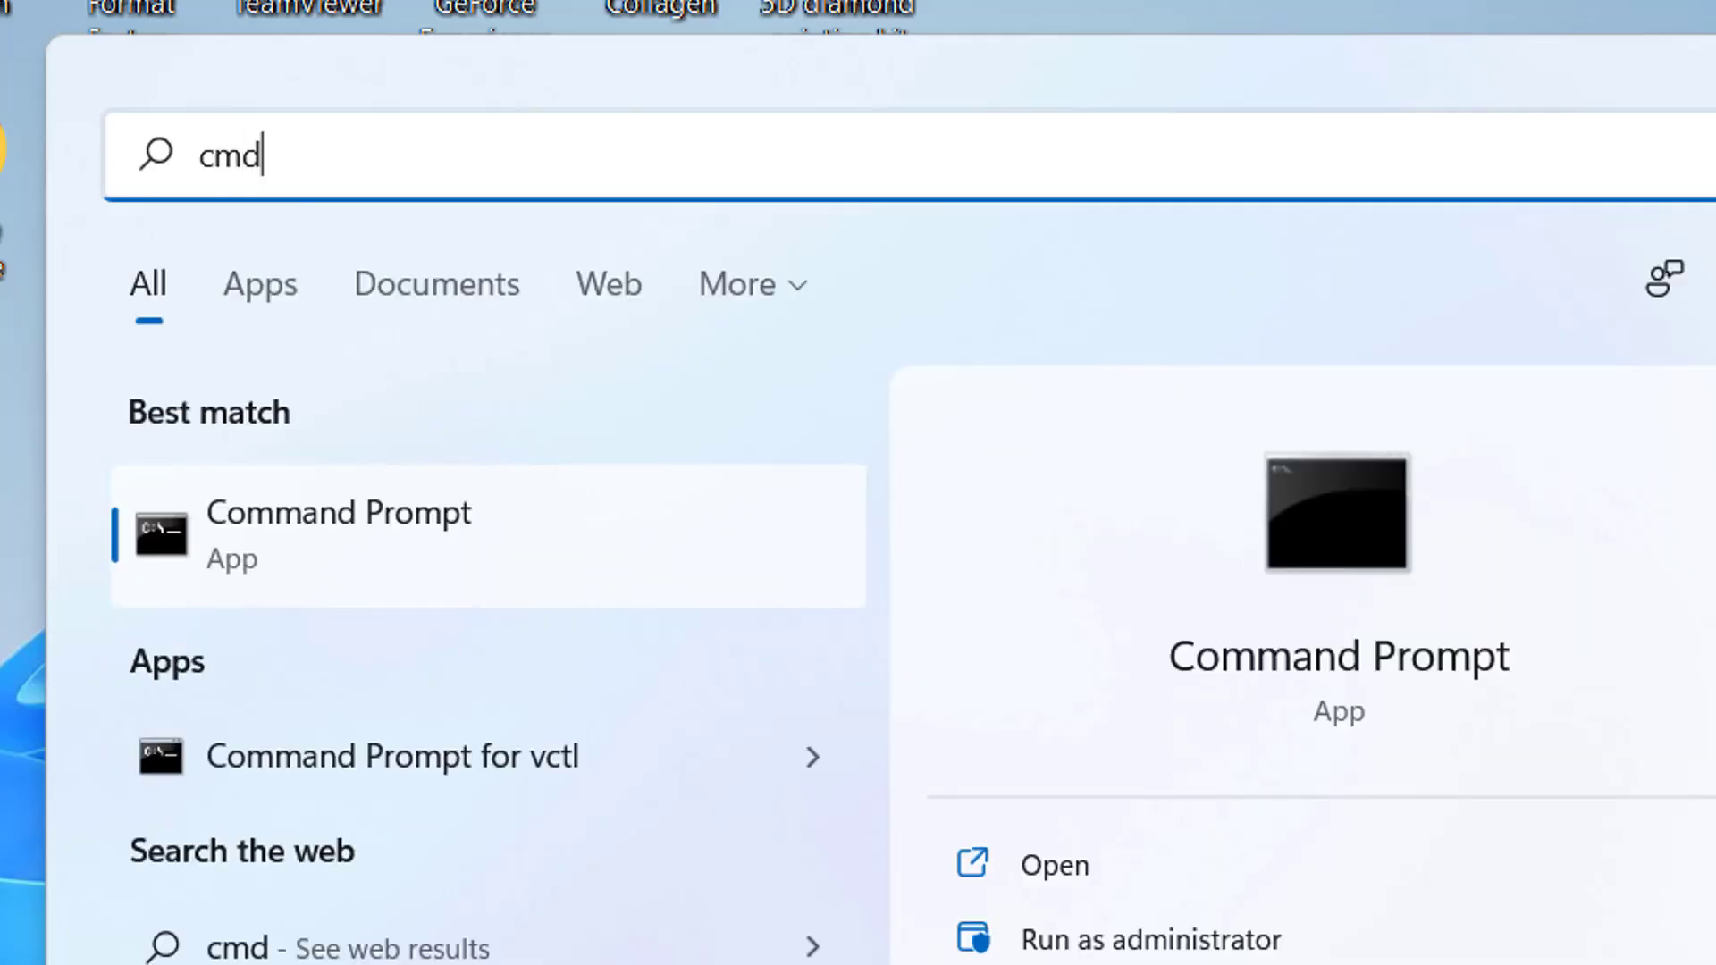
pyautogui.rightClick(519, 534)
pyautogui.click(690, 590)
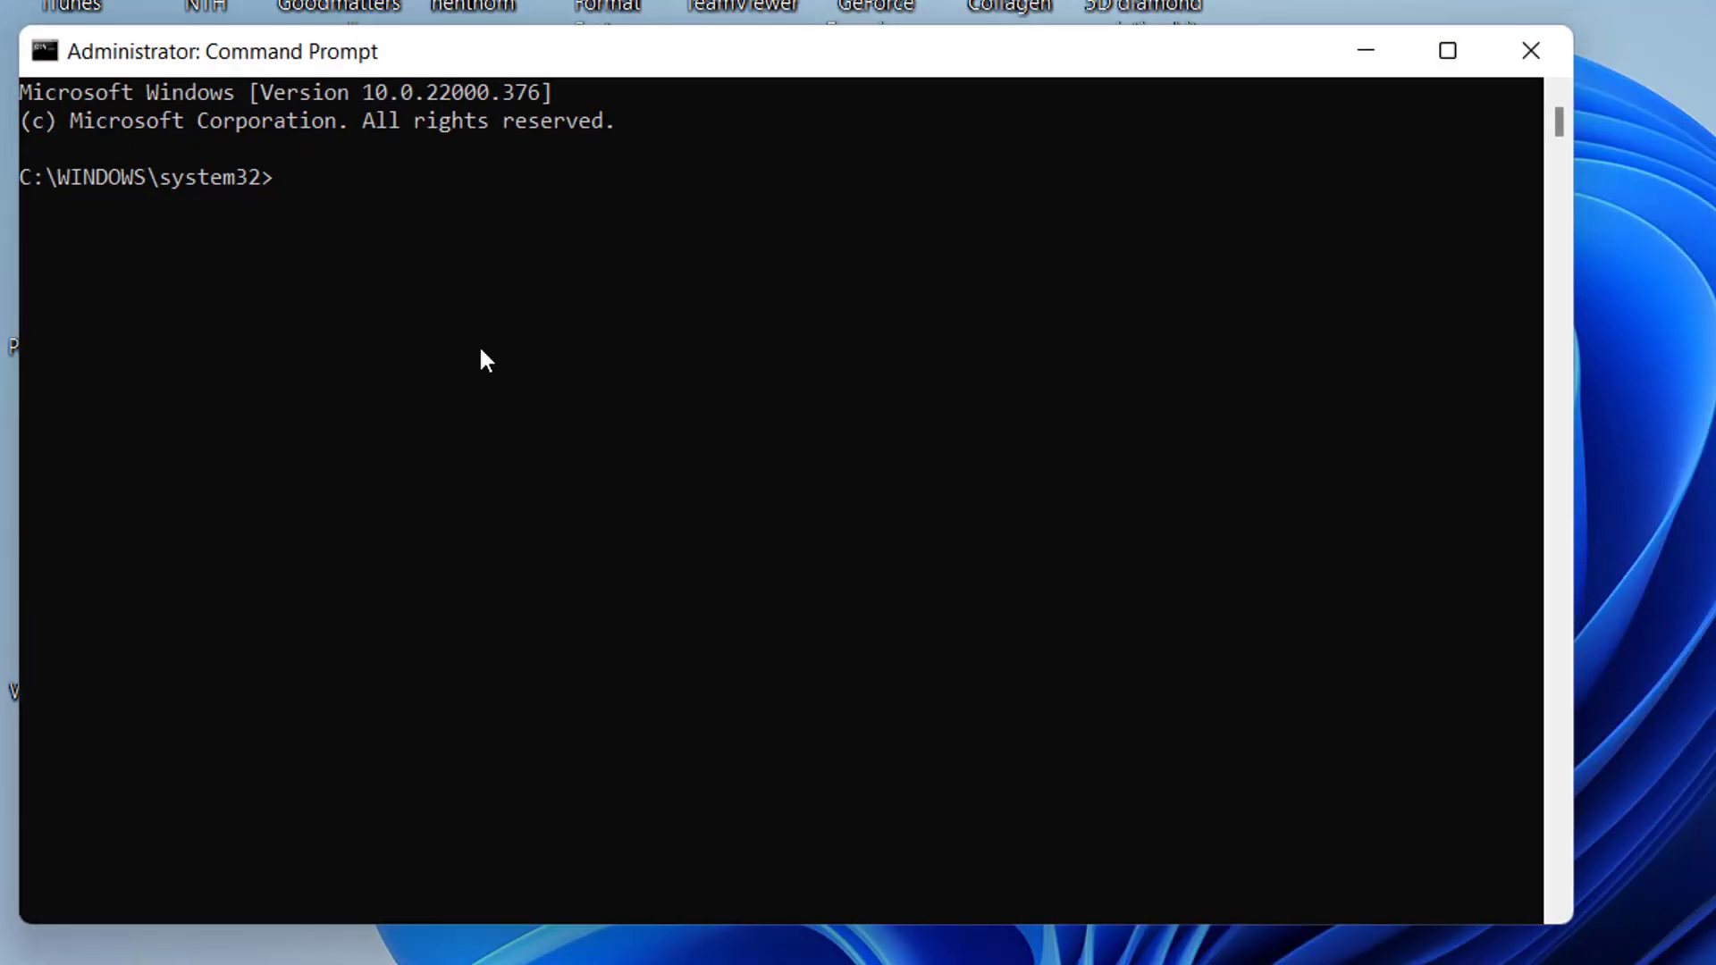
# Step: Run prompt, then sfc /scanfile=c:\windows\system32\ieframe.dll
pyautogui.write('prompt')
pyautogui.press('Return')
pyautogui.write('sfc/scanfile=c:\\windows\\system32\\ieframe.dll')
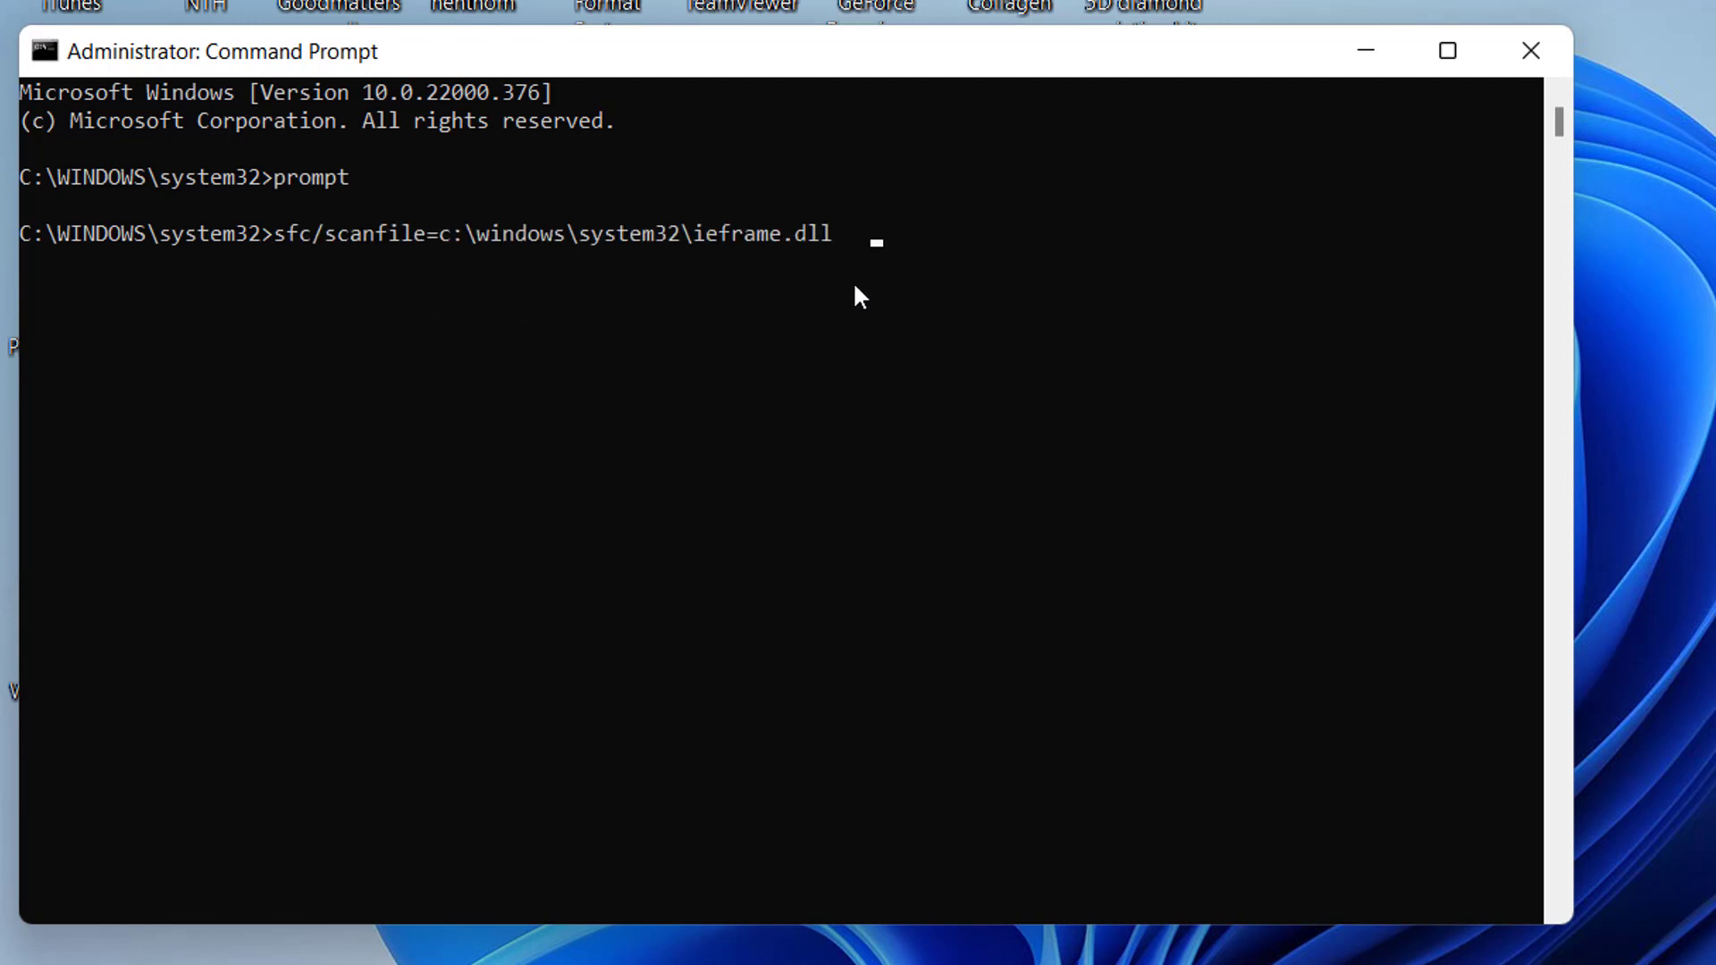
pyautogui.press('Return')
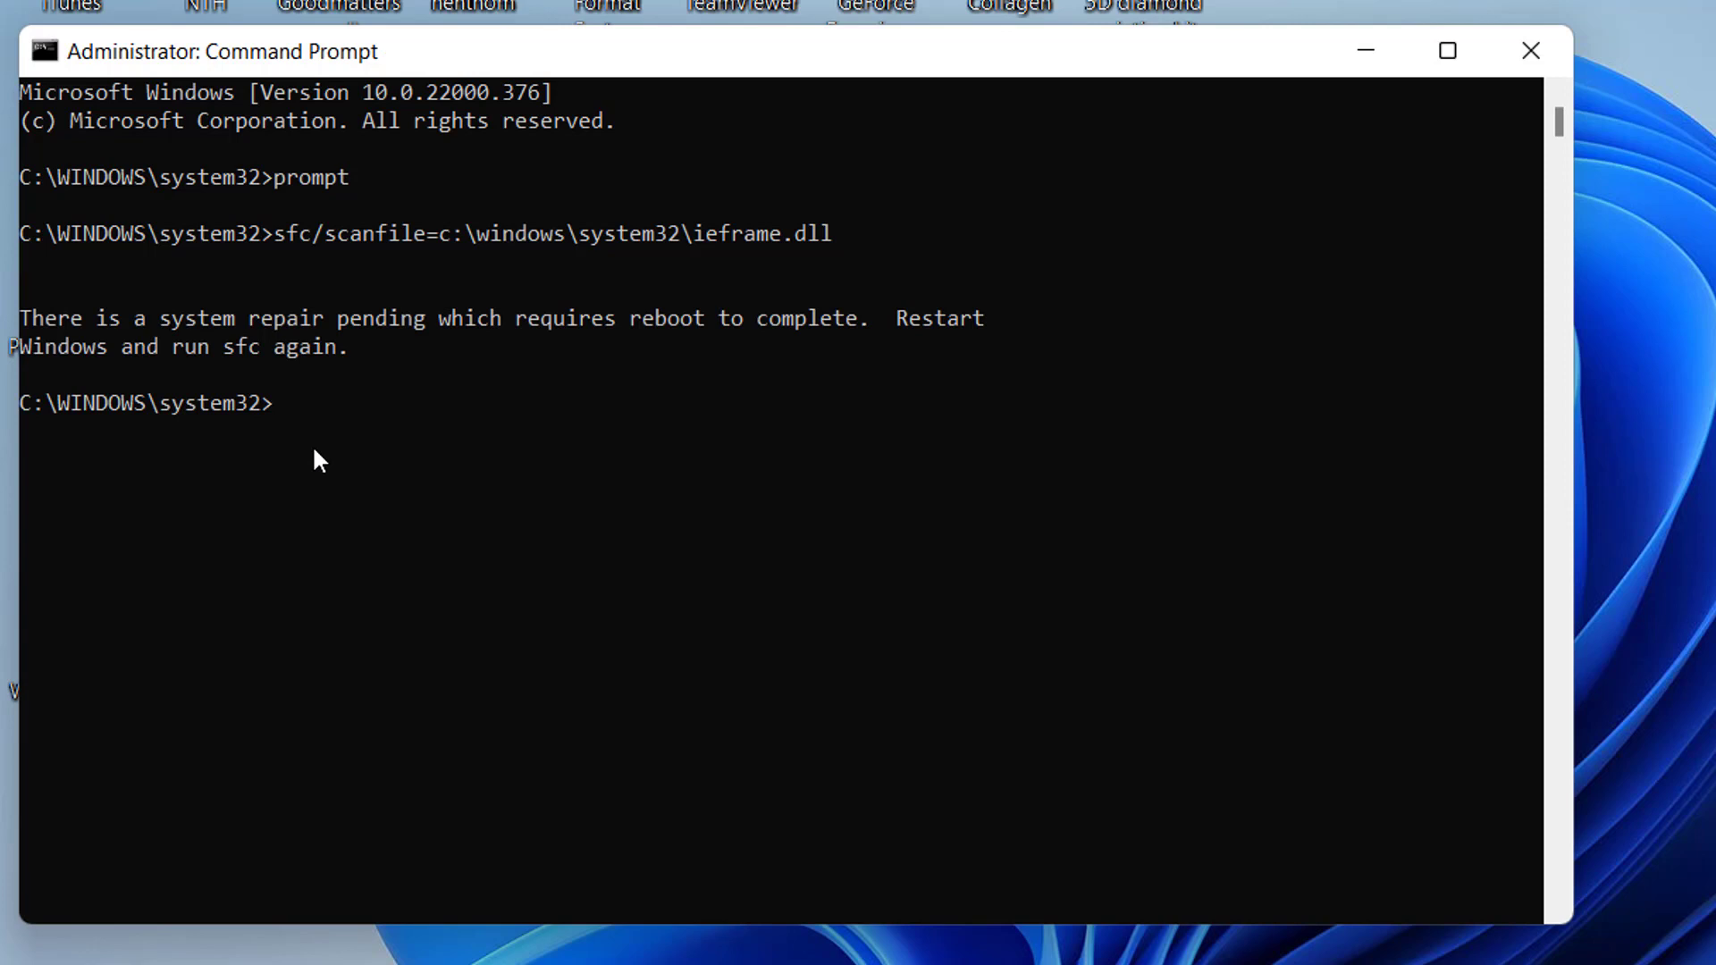
# Step: Run sfc /verifyfile=c:\windows\system32\ieframe.dll and enter the assoc command
pyautogui.write('sfc/verifyfile=c:\\windows\\system32\\ieframe.dll')
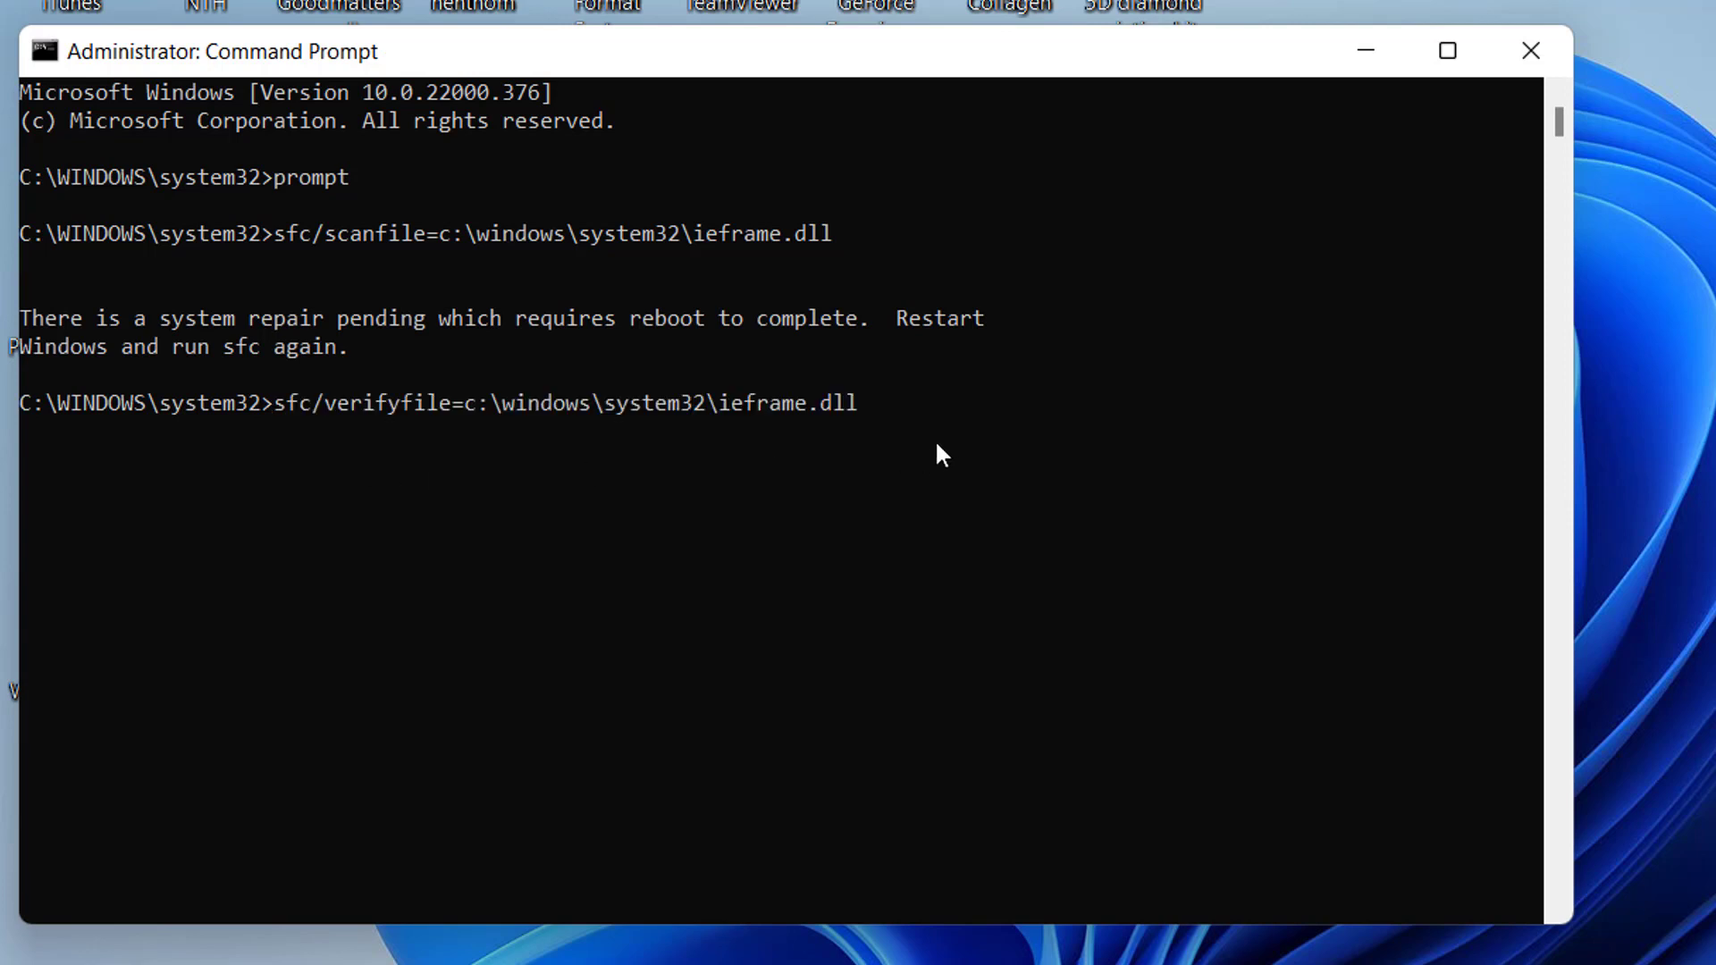
pyautogui.press('Return')
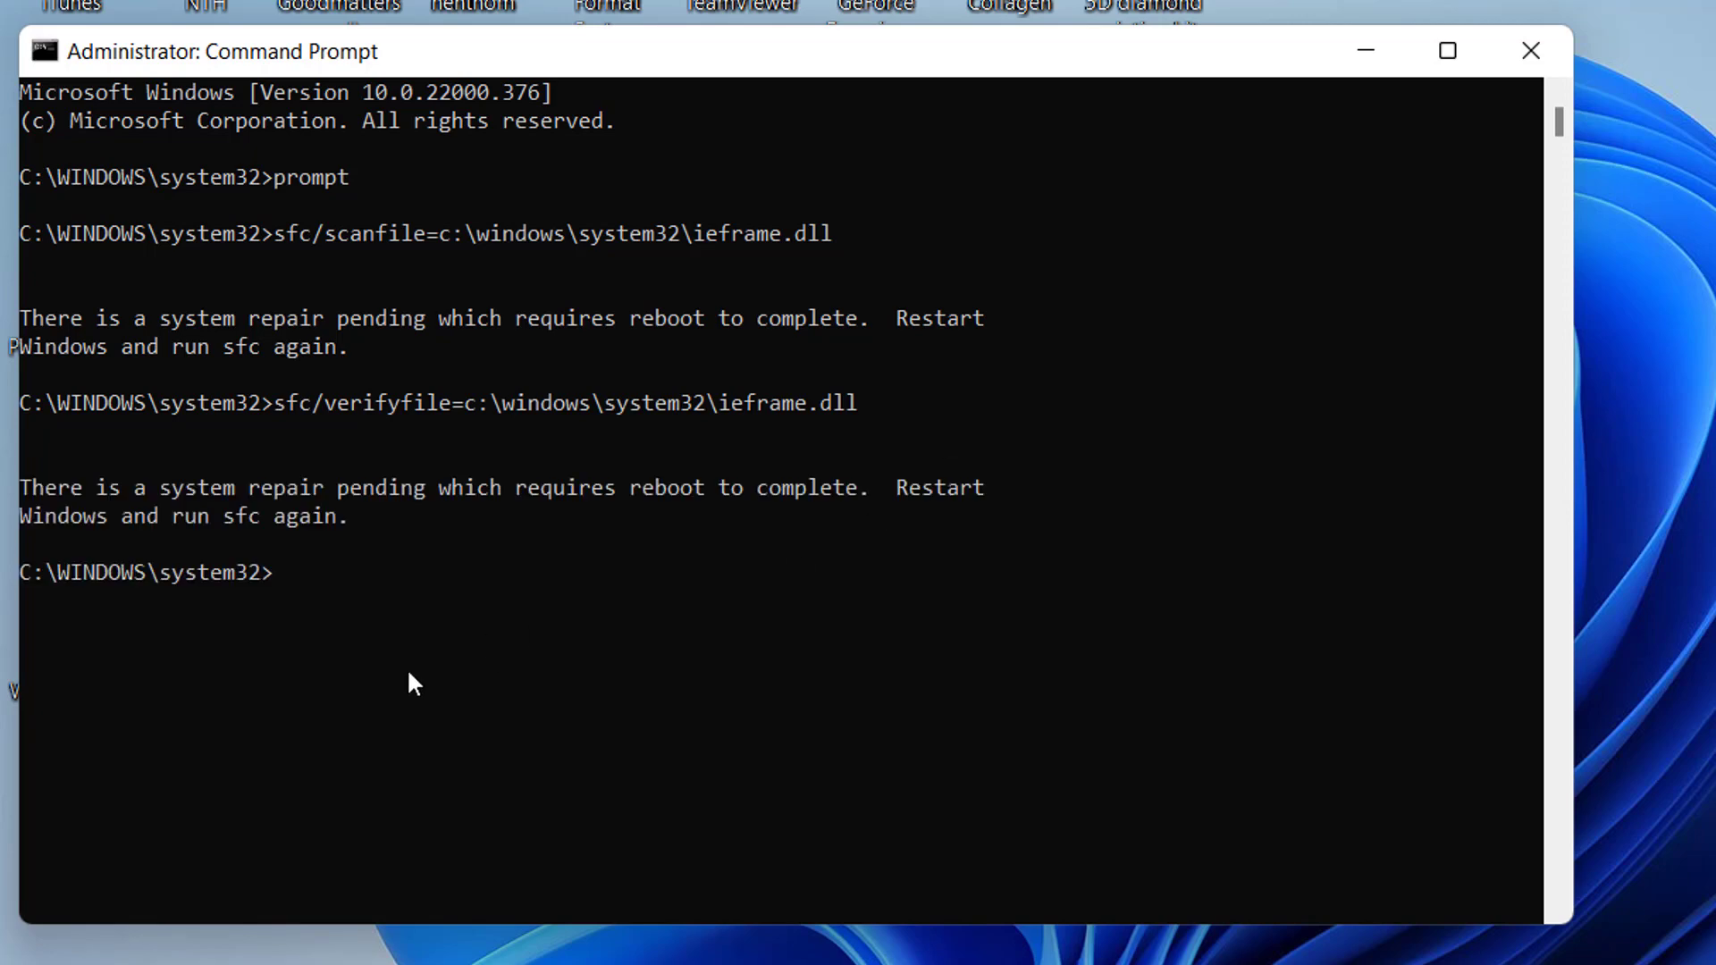
pyautogui.write('assoc')
# Step: Run assoc and sfc /scannow, then close the Command Prompt window
pyautogui.press('Return')
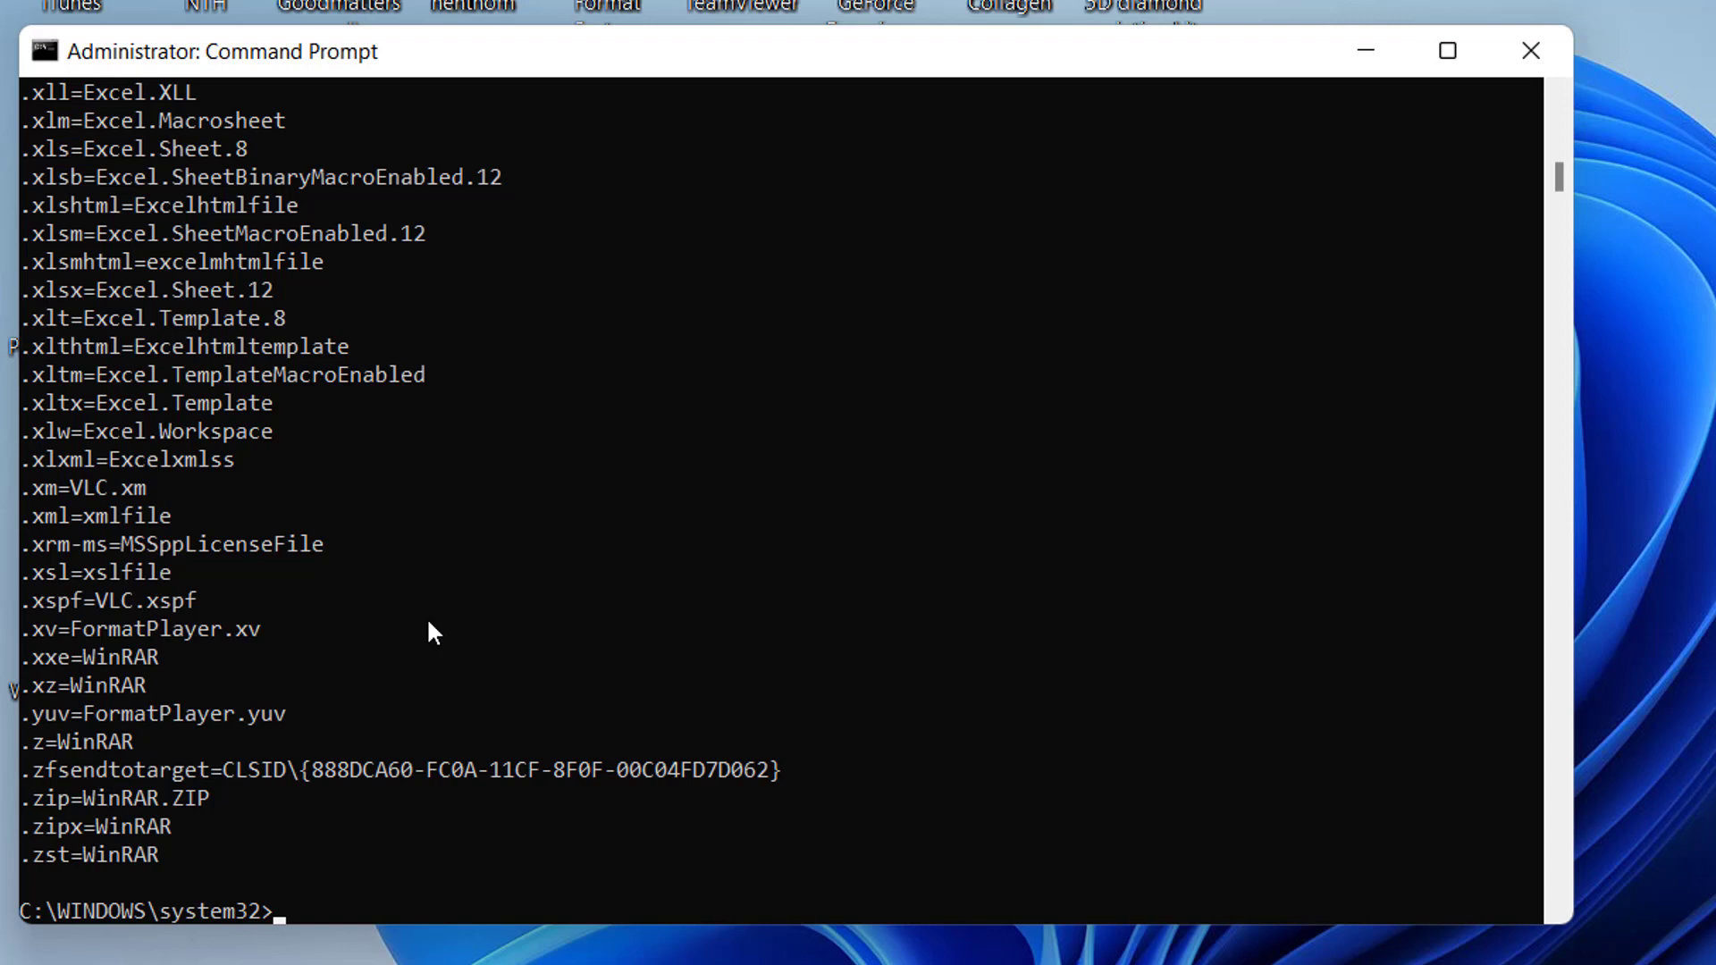
pyautogui.write('sfc /scannow')
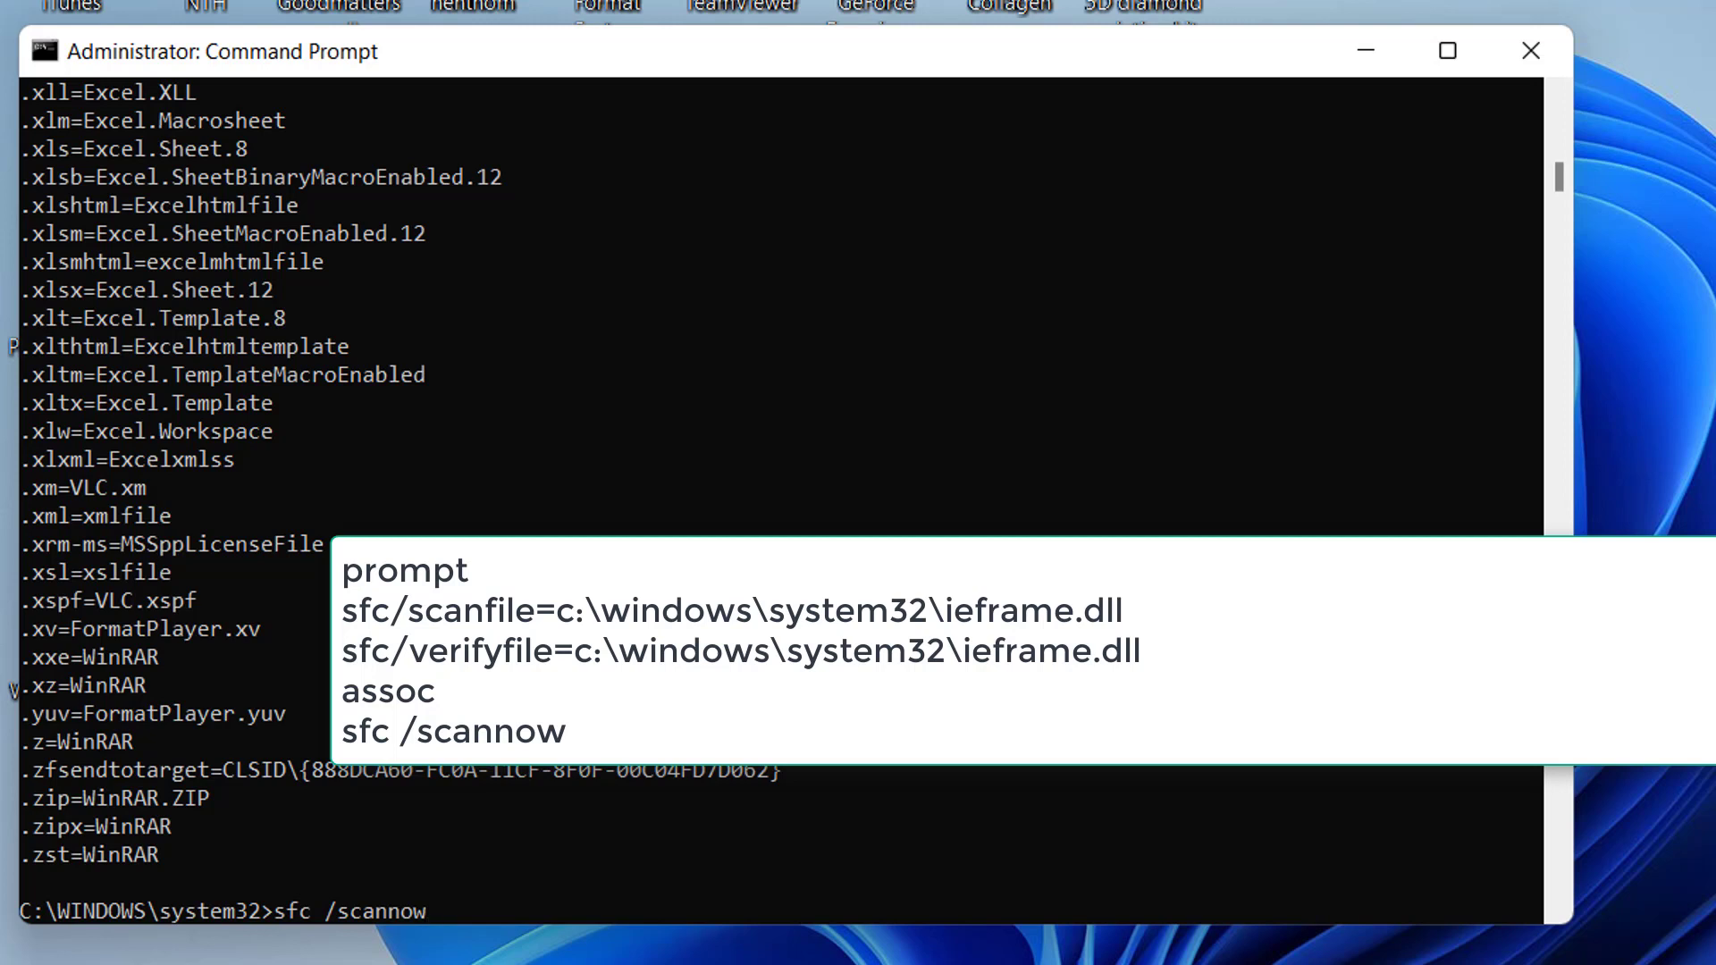
pyautogui.press('Return')
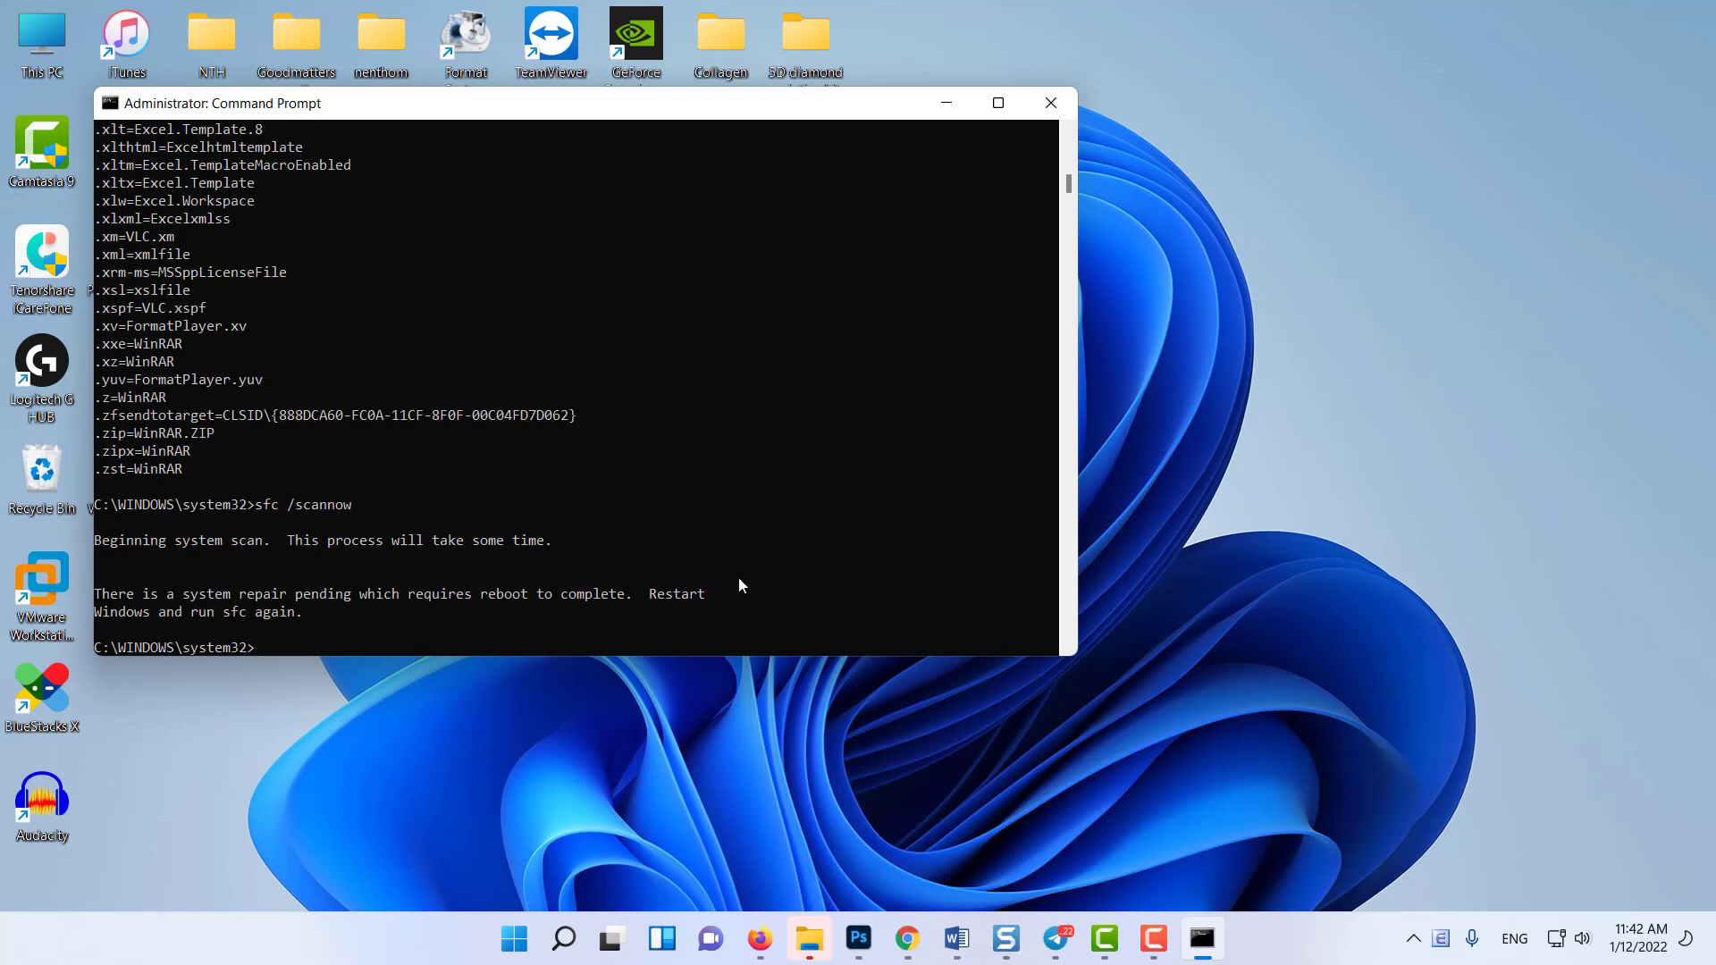
pyautogui.hotkey('alt', 'F4')
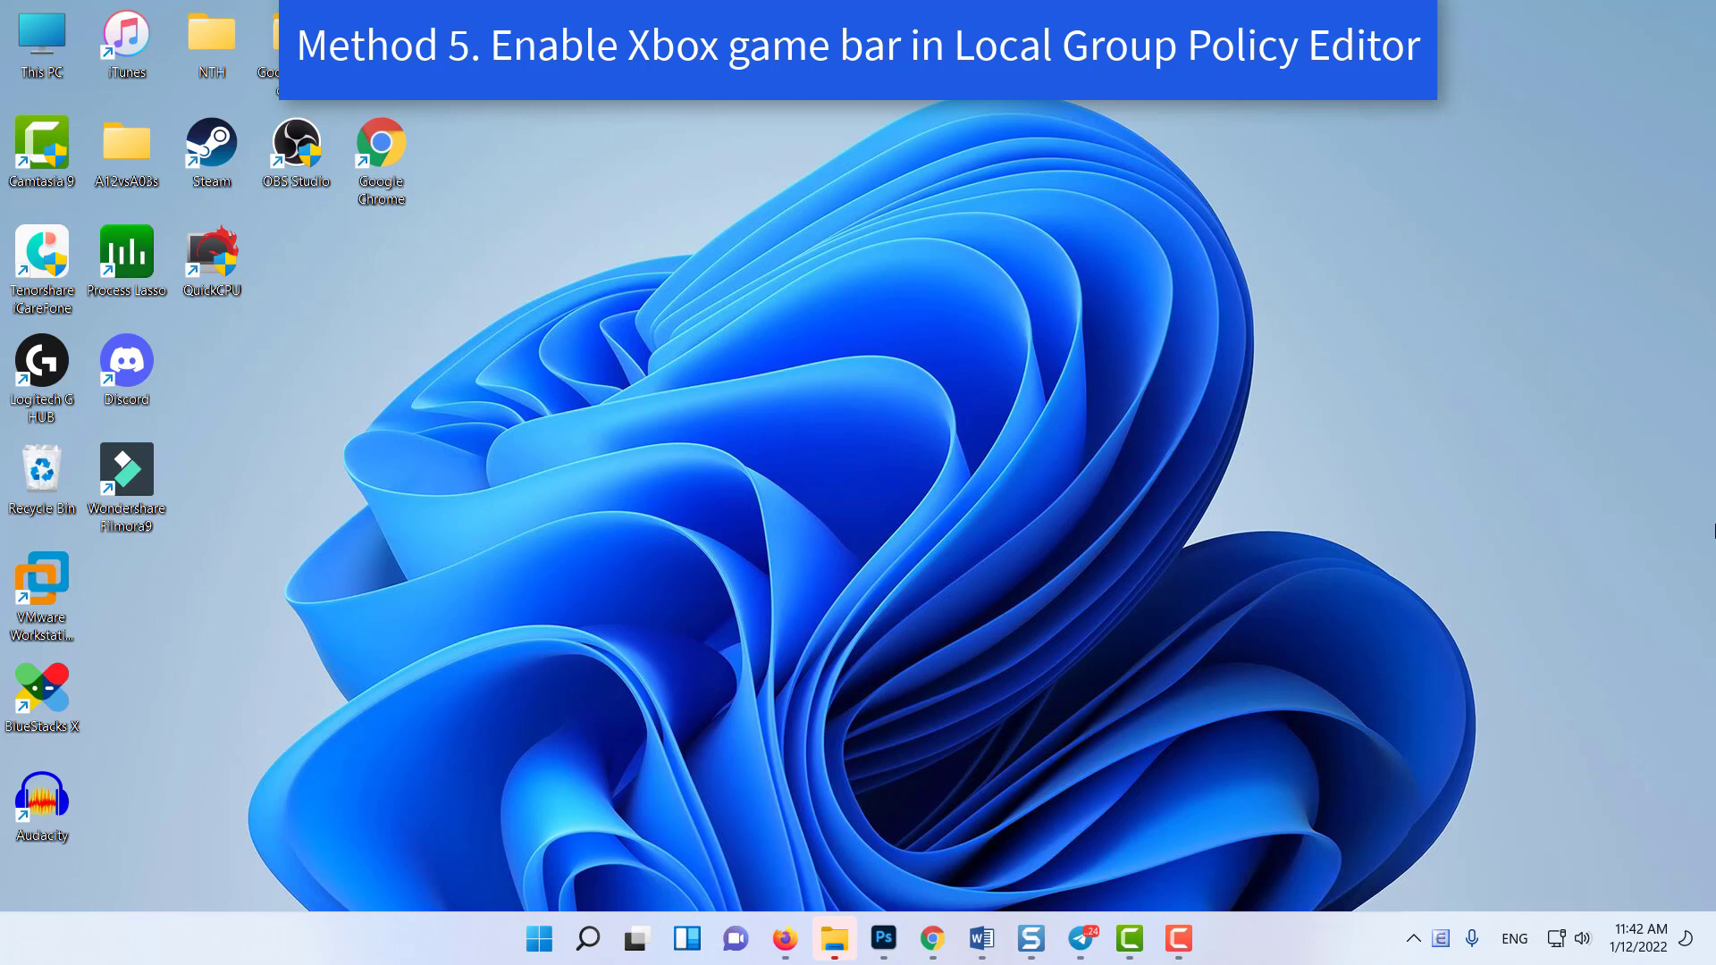
# Step: Launch the Local Group Policy Editor by running gpedit.msc from the Run dialog
pyautogui.press('super+r')
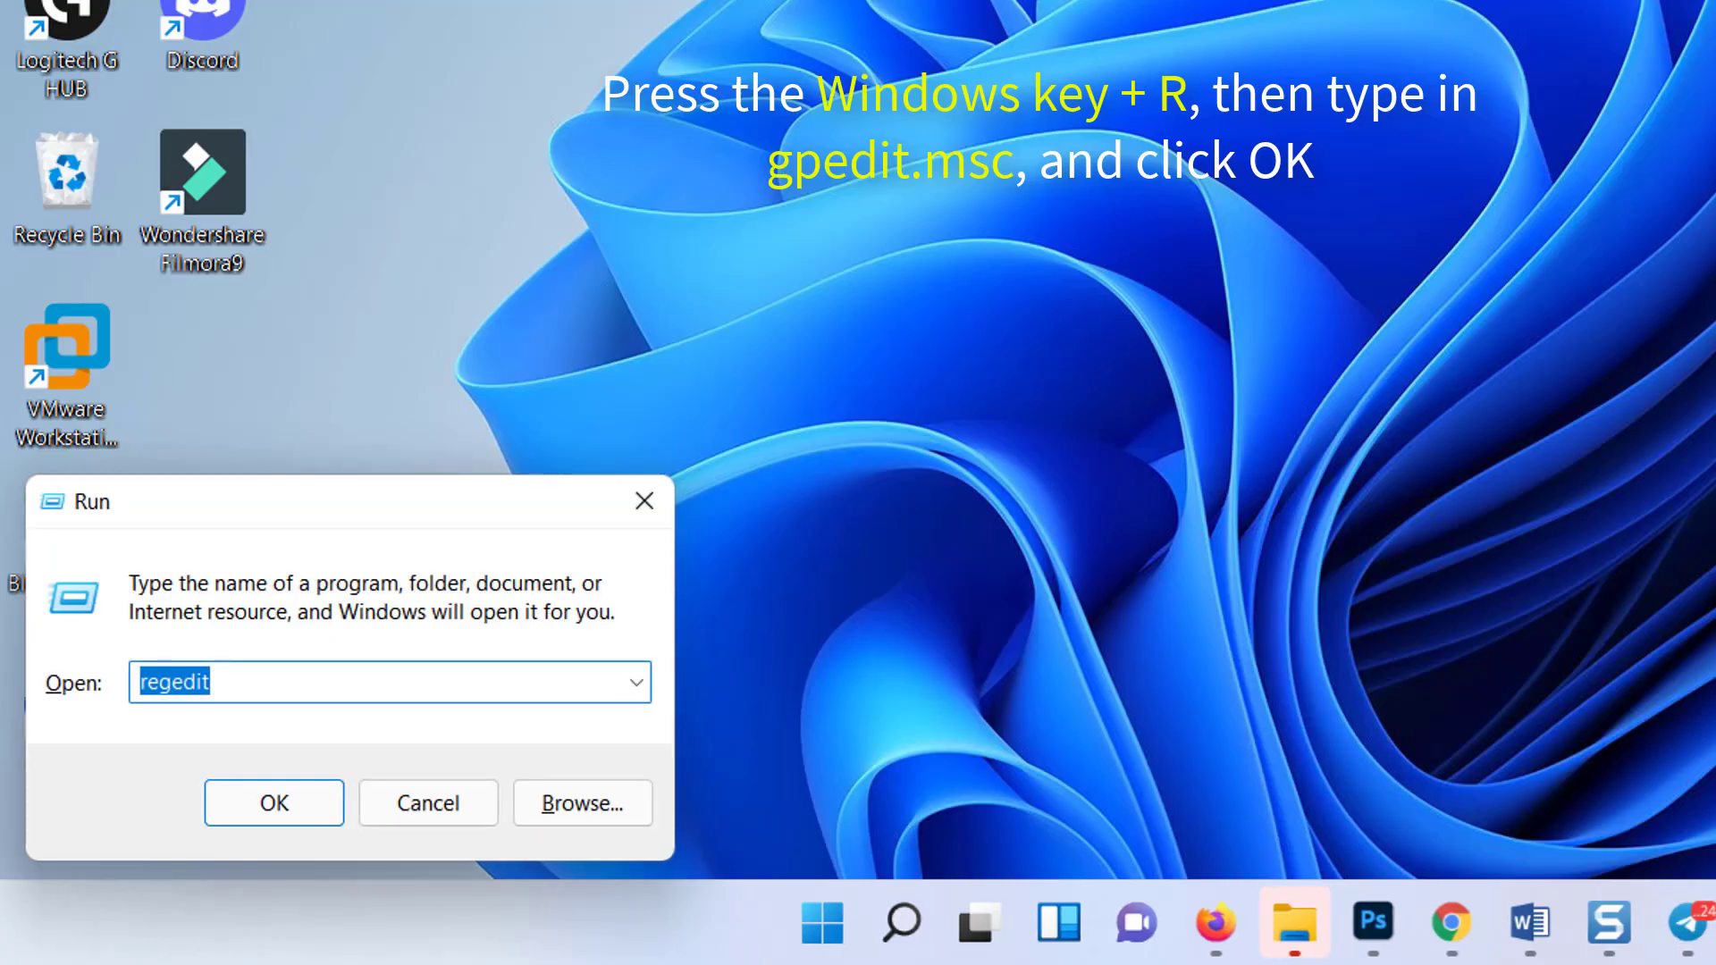
pyautogui.write('gpedit.msc')
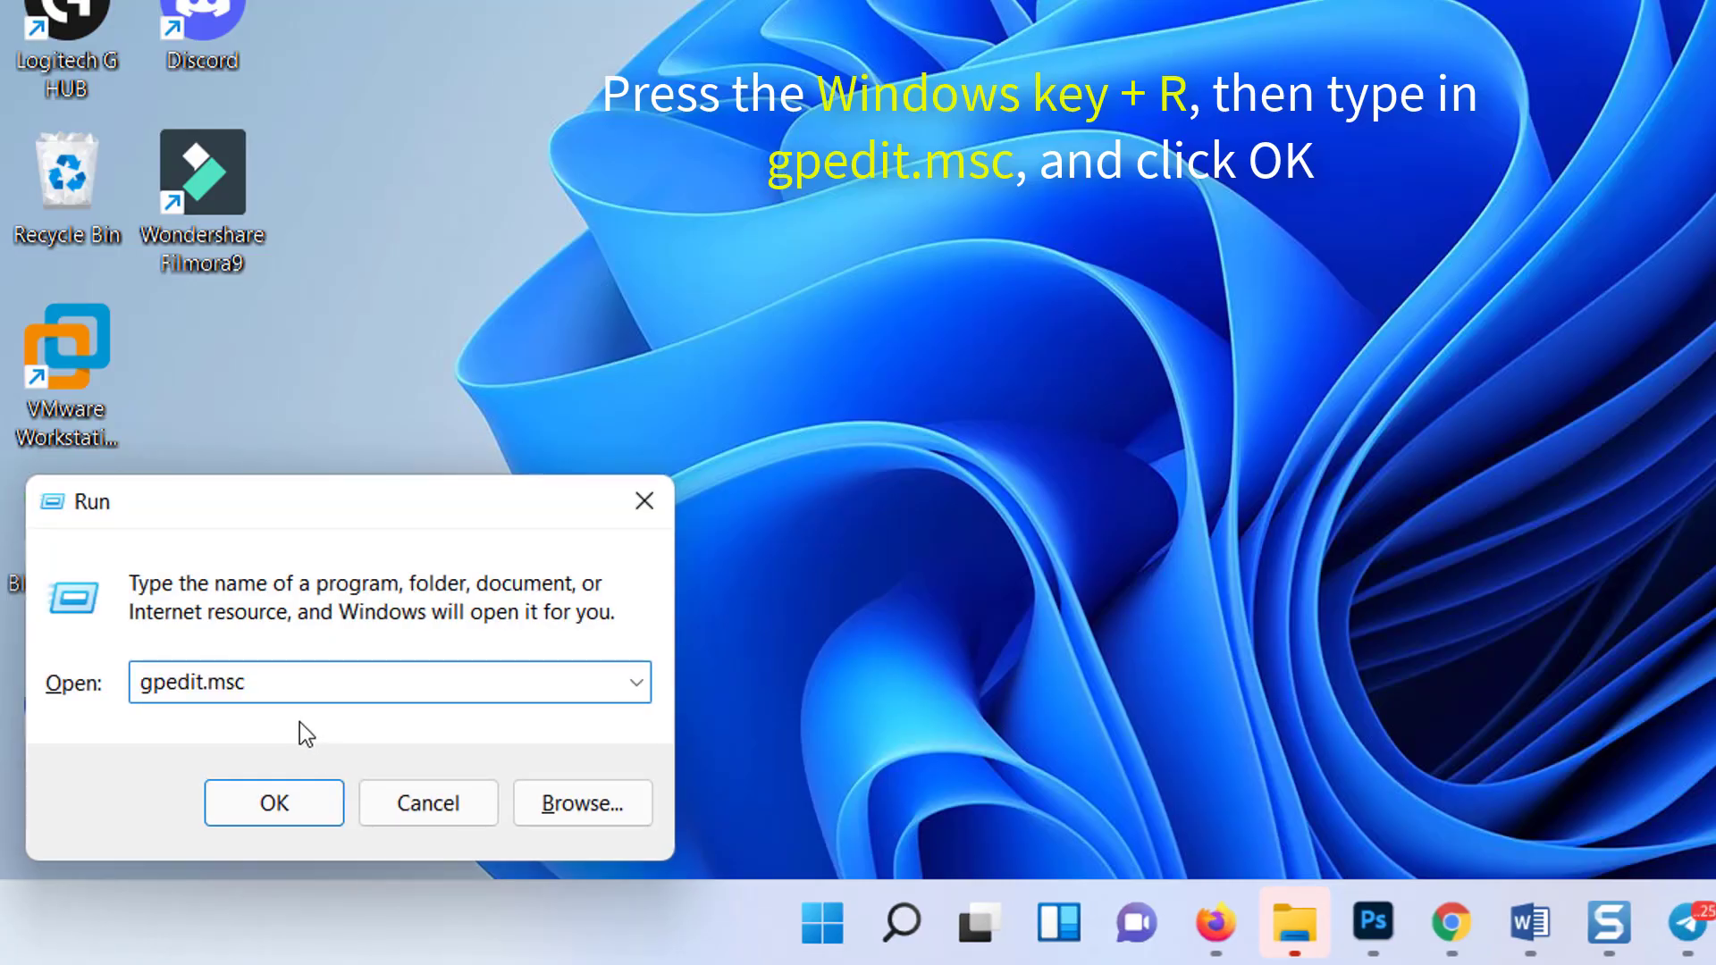
pyautogui.click(295, 804)
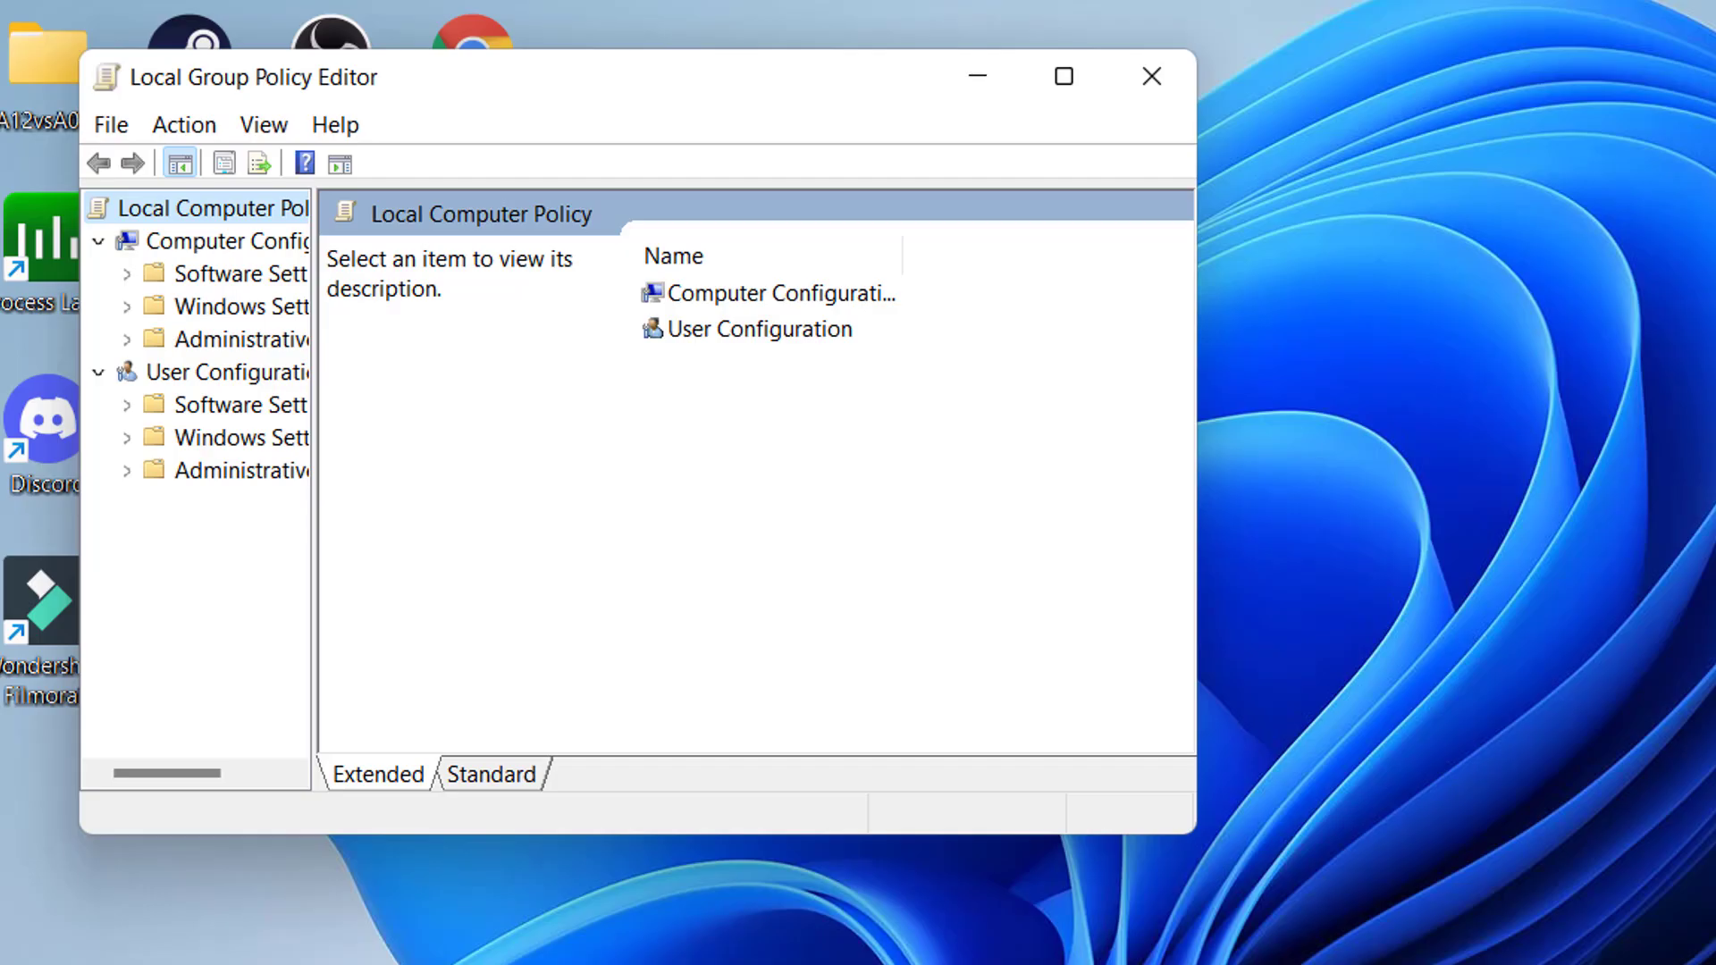
# Step: Expand Administrative Templates > Windows Components and open the Windows Game Recording and Broadcasting folder
pyautogui.moveTo(311, 751); pyautogui.dragTo(498, 728)
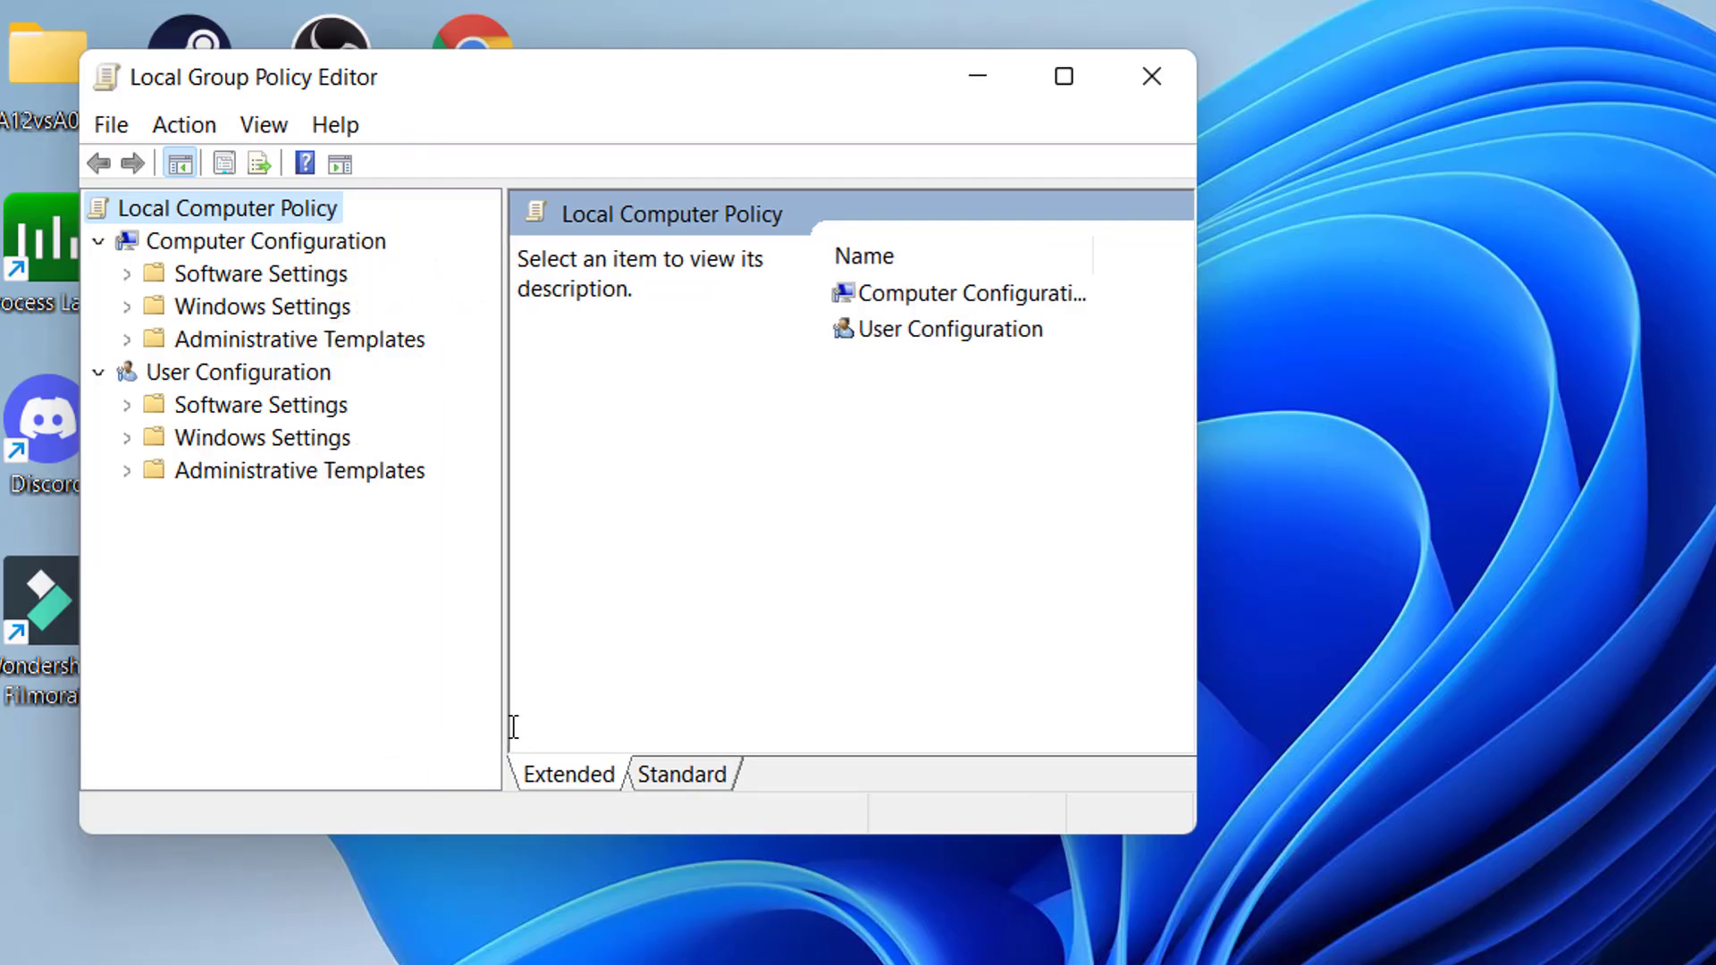
pyautogui.doubleClick(371, 345)
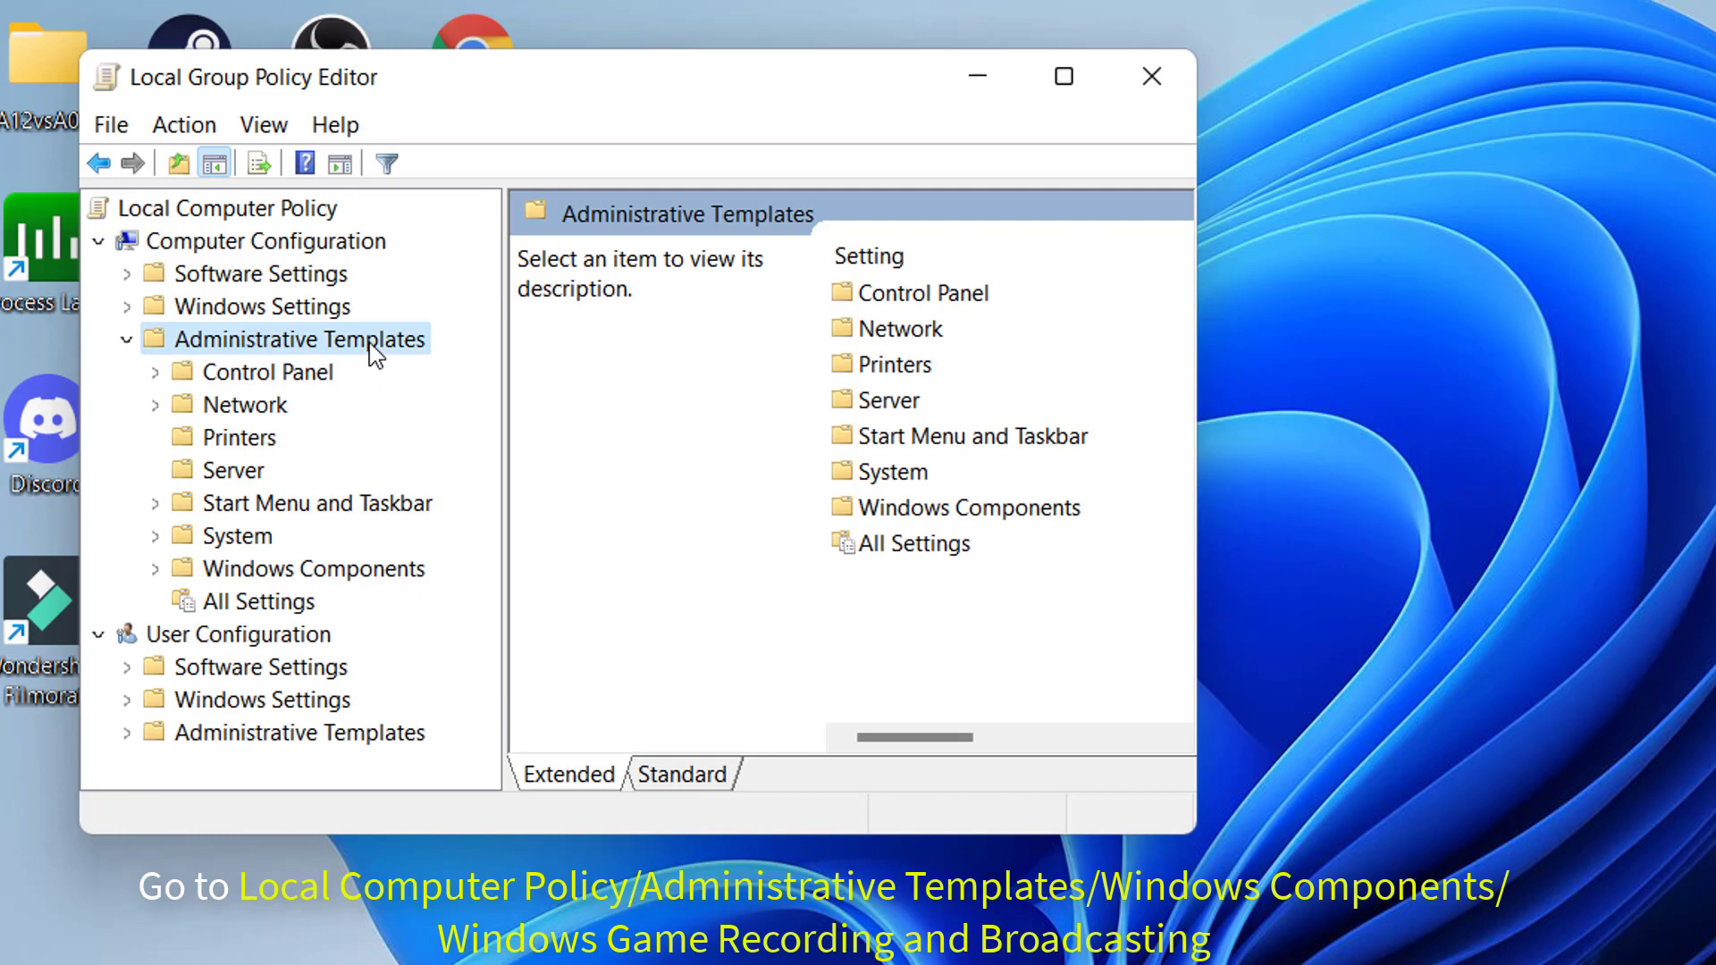
pyautogui.doubleClick(338, 565)
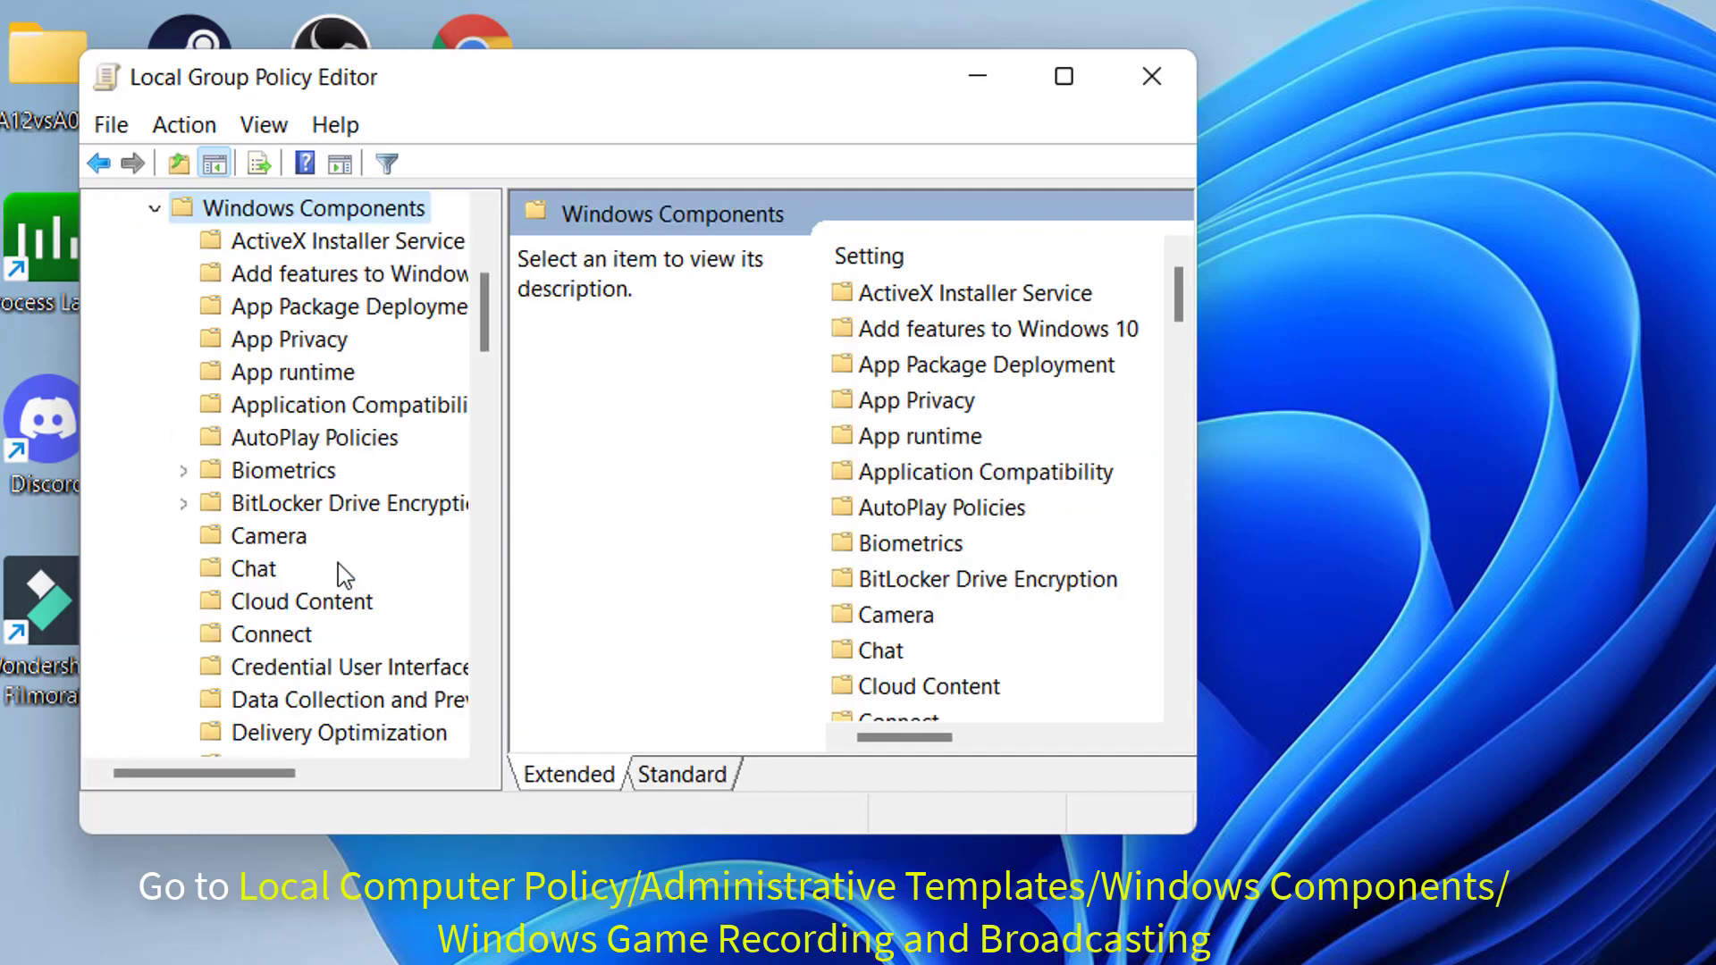
pyautogui.moveTo(506, 483); pyautogui.dragTo(609, 486)
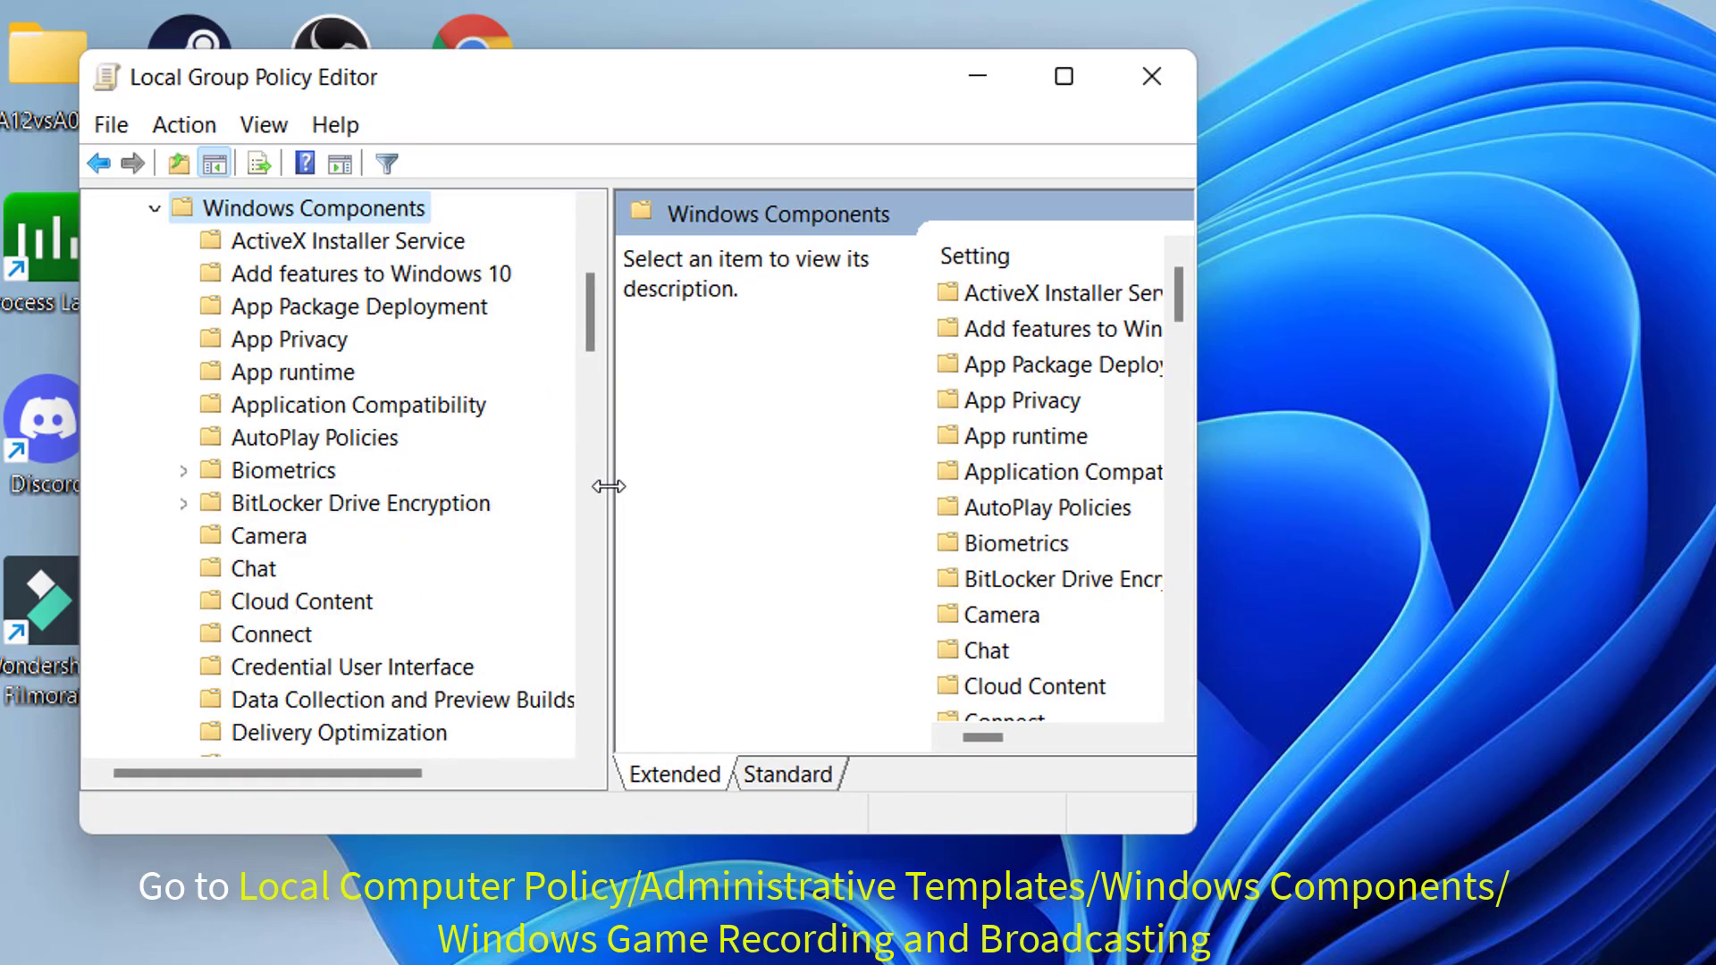
pyautogui.scroll(-20, 572, 510)
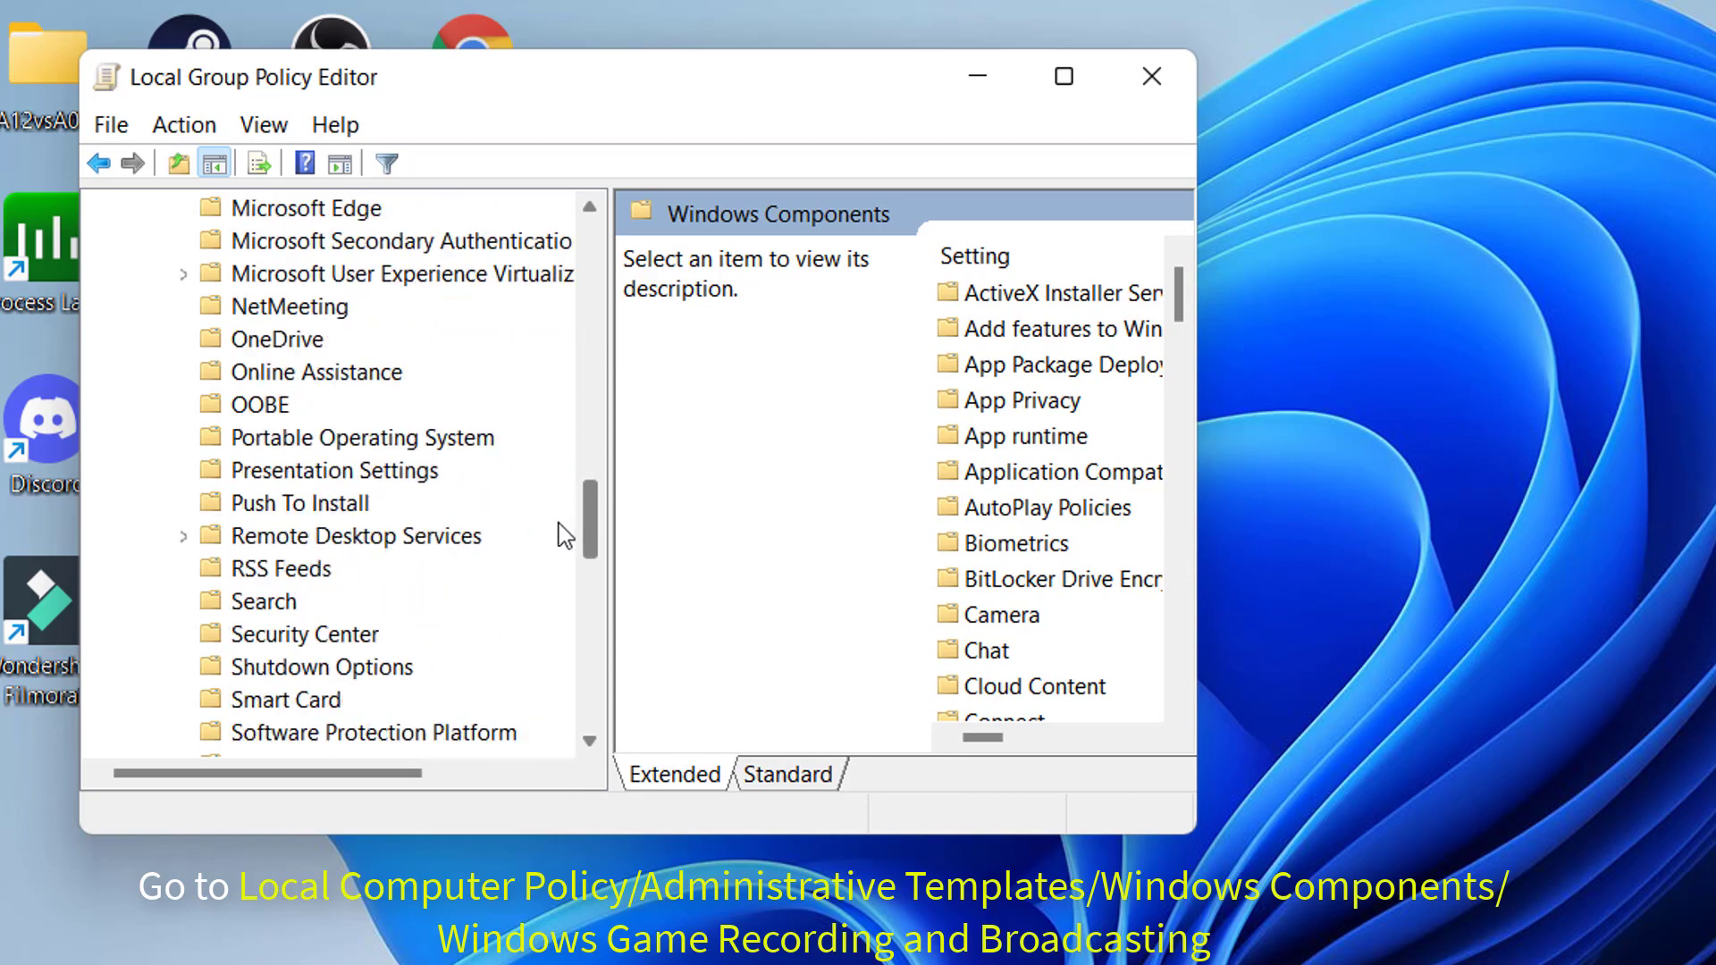
pyautogui.scroll(-1, 556, 623)
pyautogui.moveTo(1196, 700); pyautogui.dragTo(1715, 700)
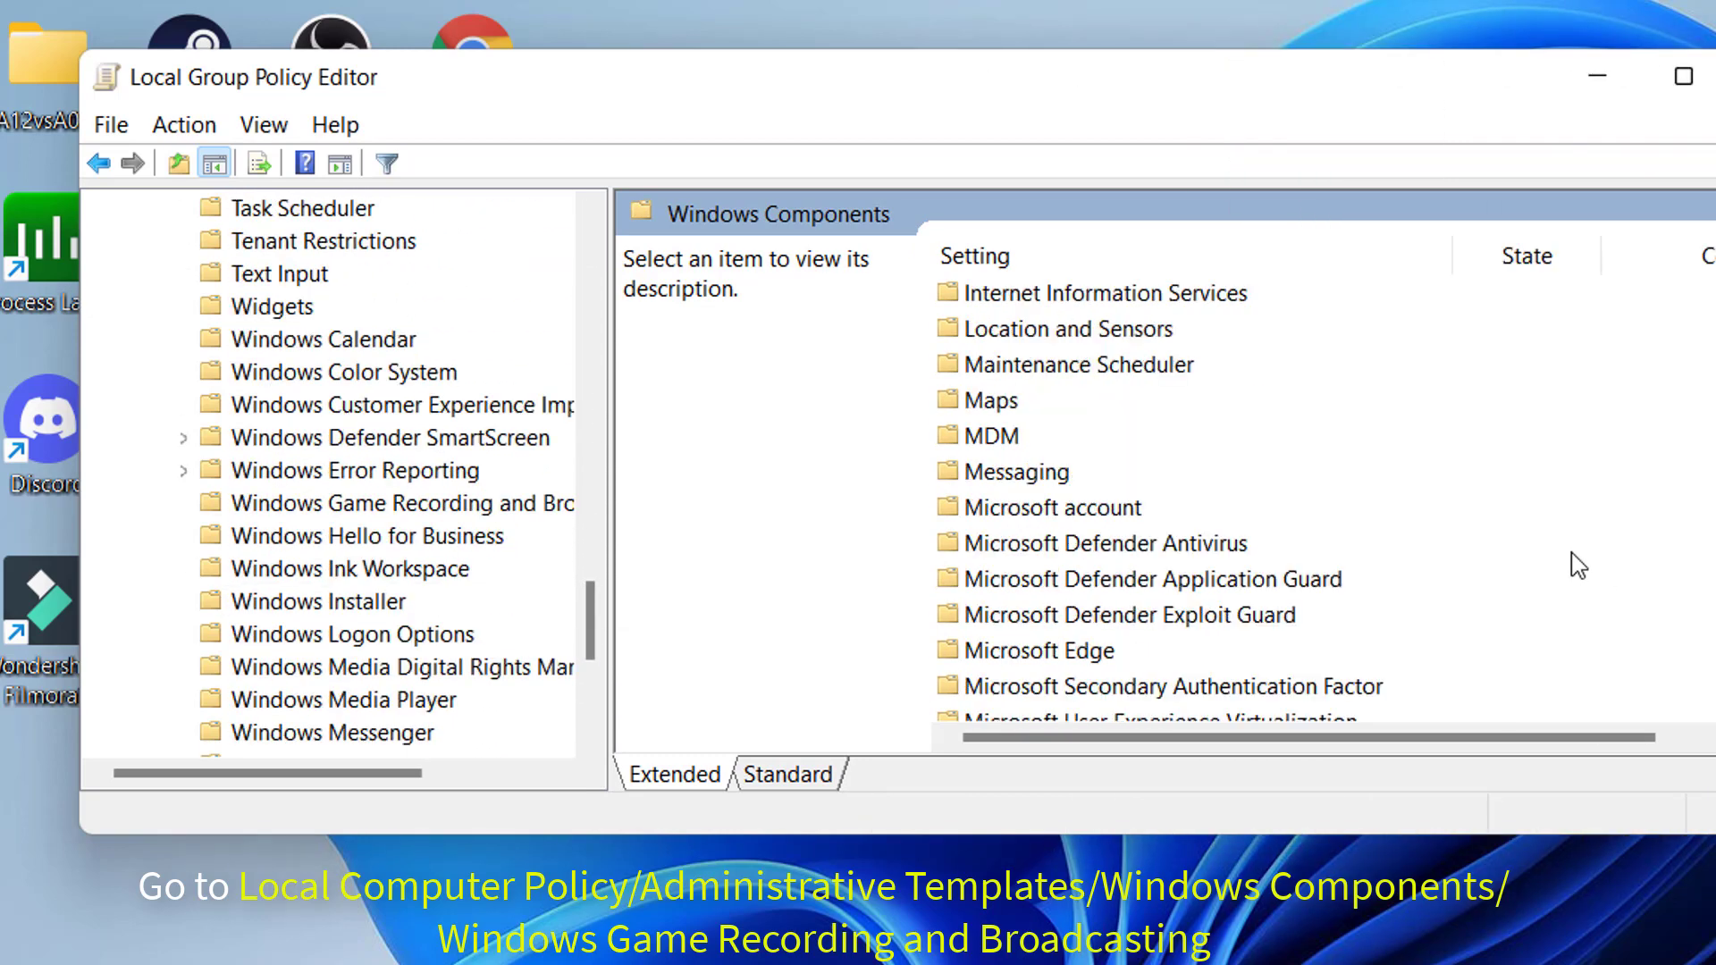
pyautogui.scroll(-10, 1578, 563)
pyautogui.click(1289, 586)
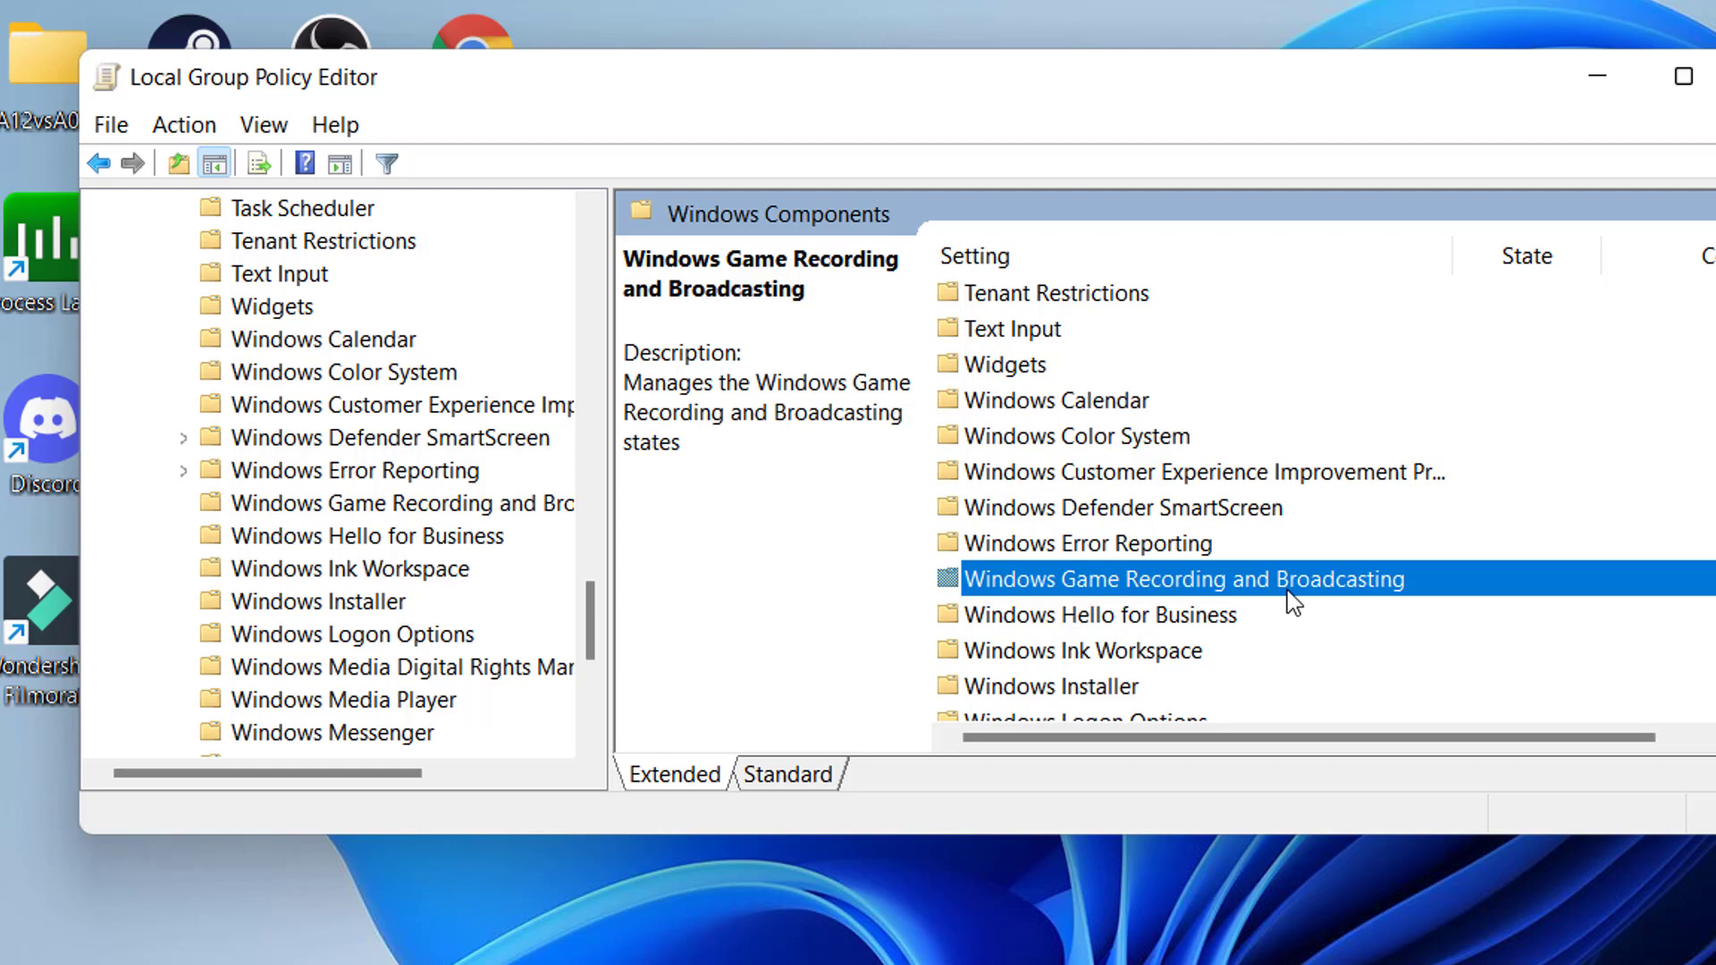
pyautogui.doubleClick(1288, 592)
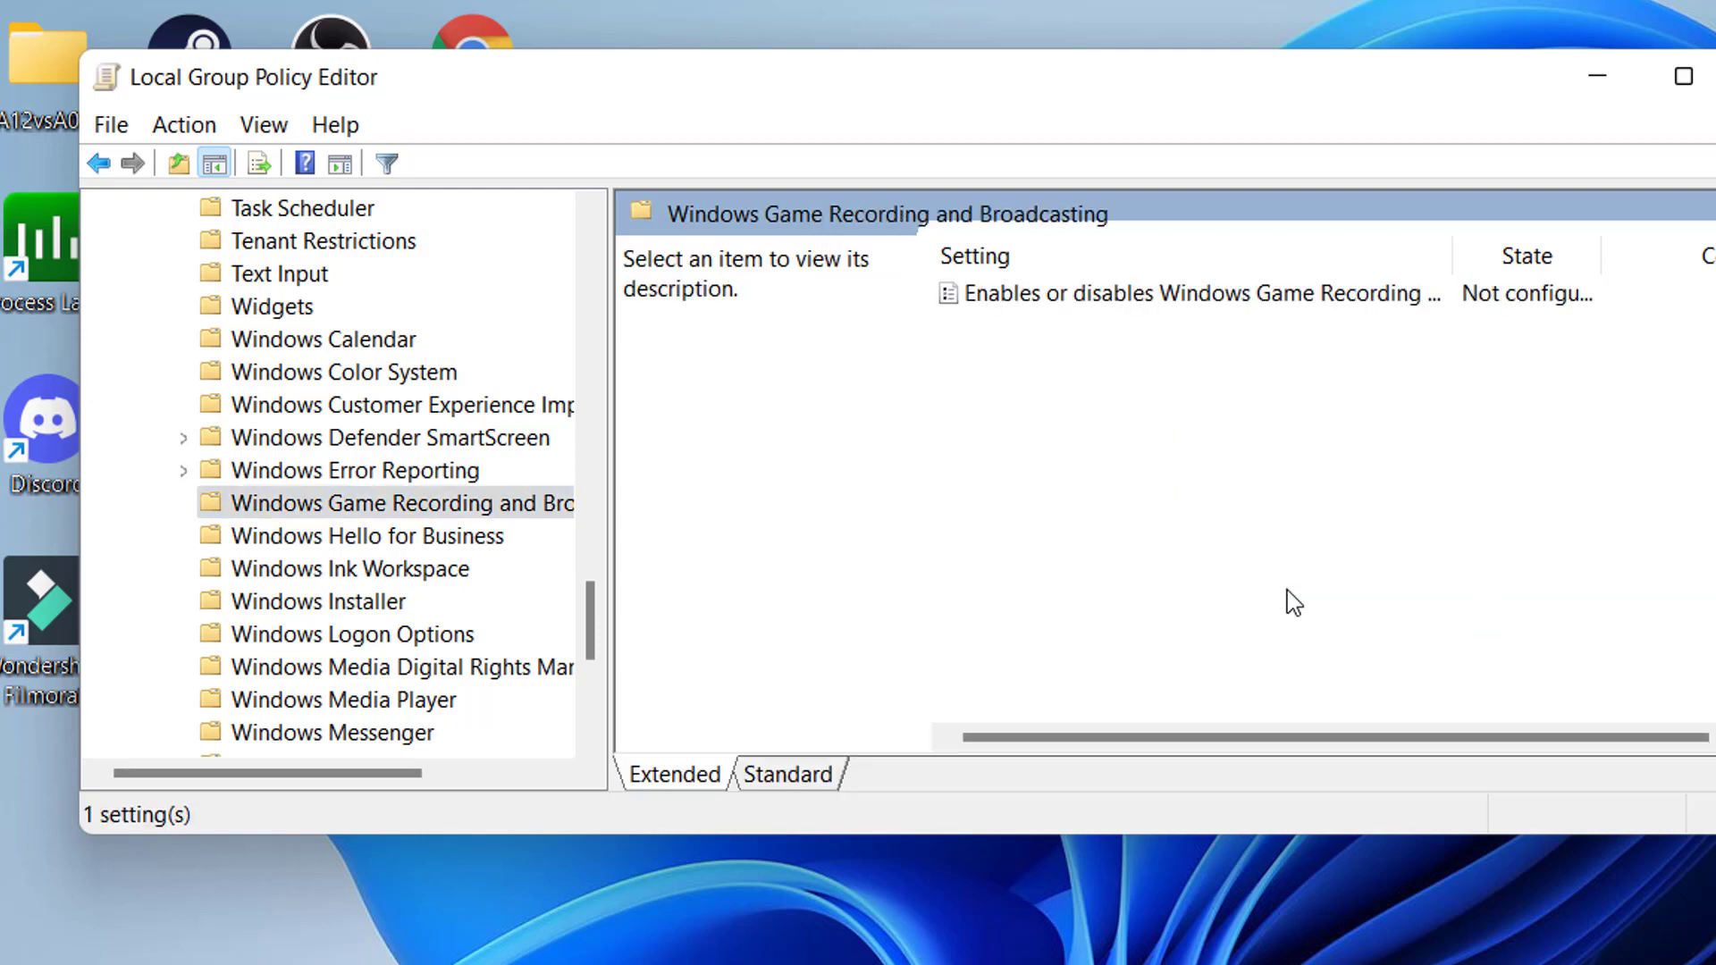
# Step: Set the Windows Game Recording and Broadcasting policy to Enabled, apply it, and close the editor
pyautogui.doubleClick(1280, 297)
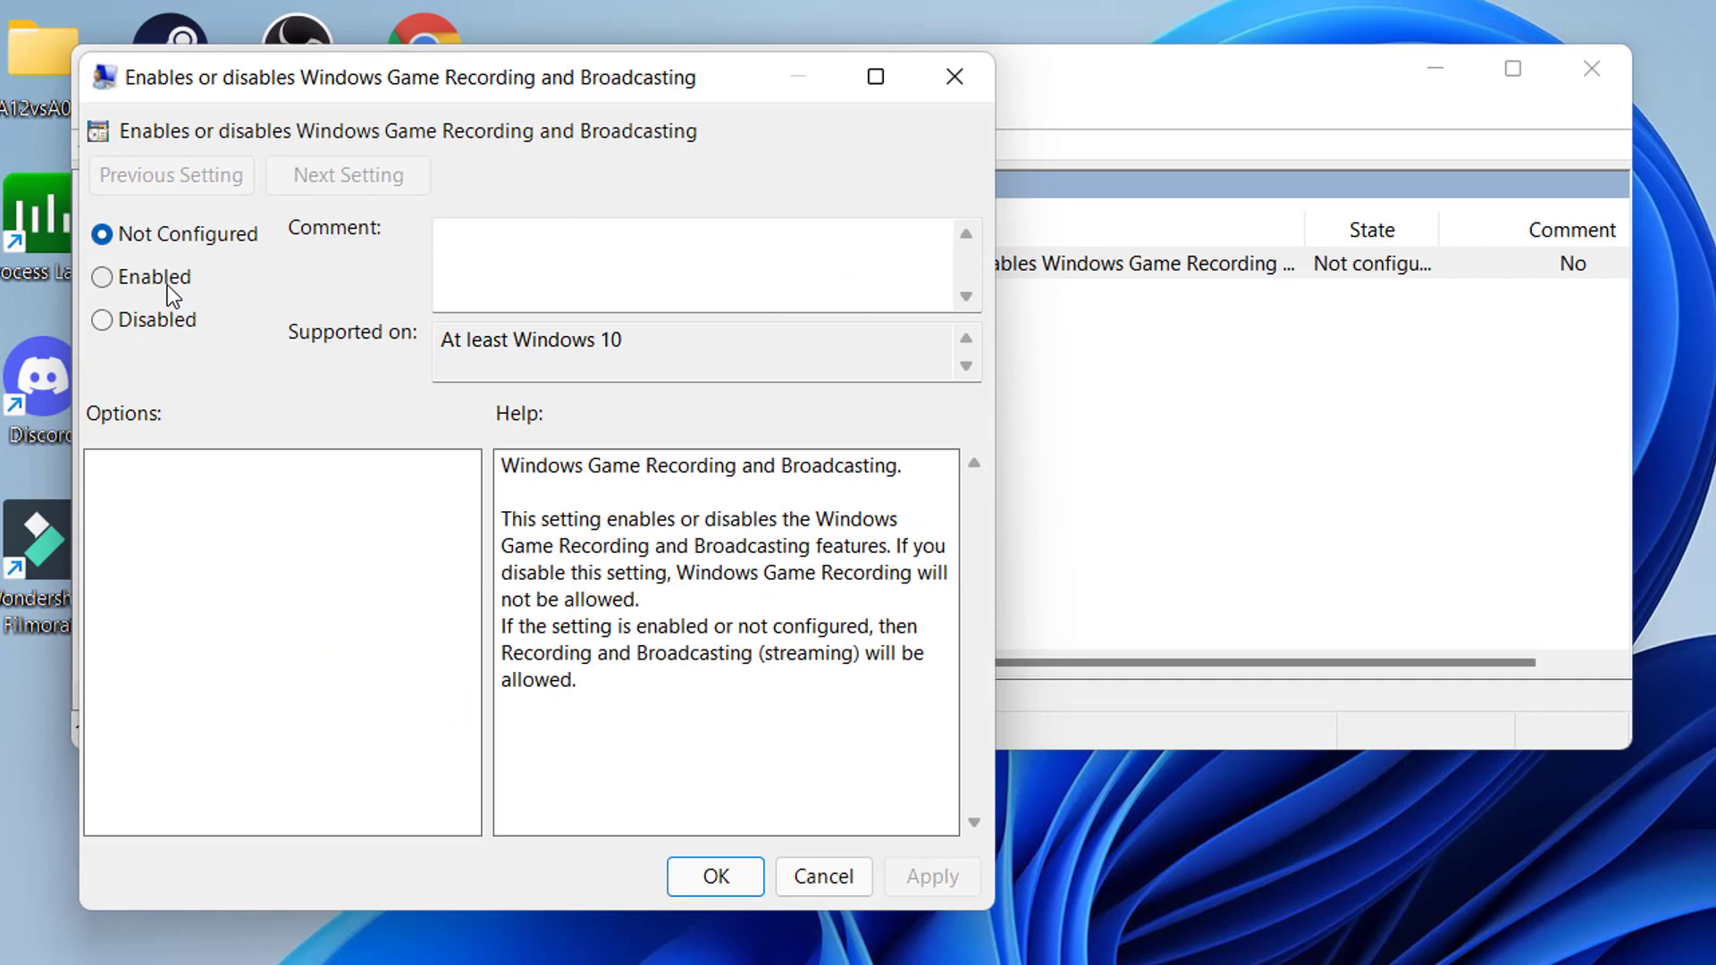
pyautogui.click(173, 295)
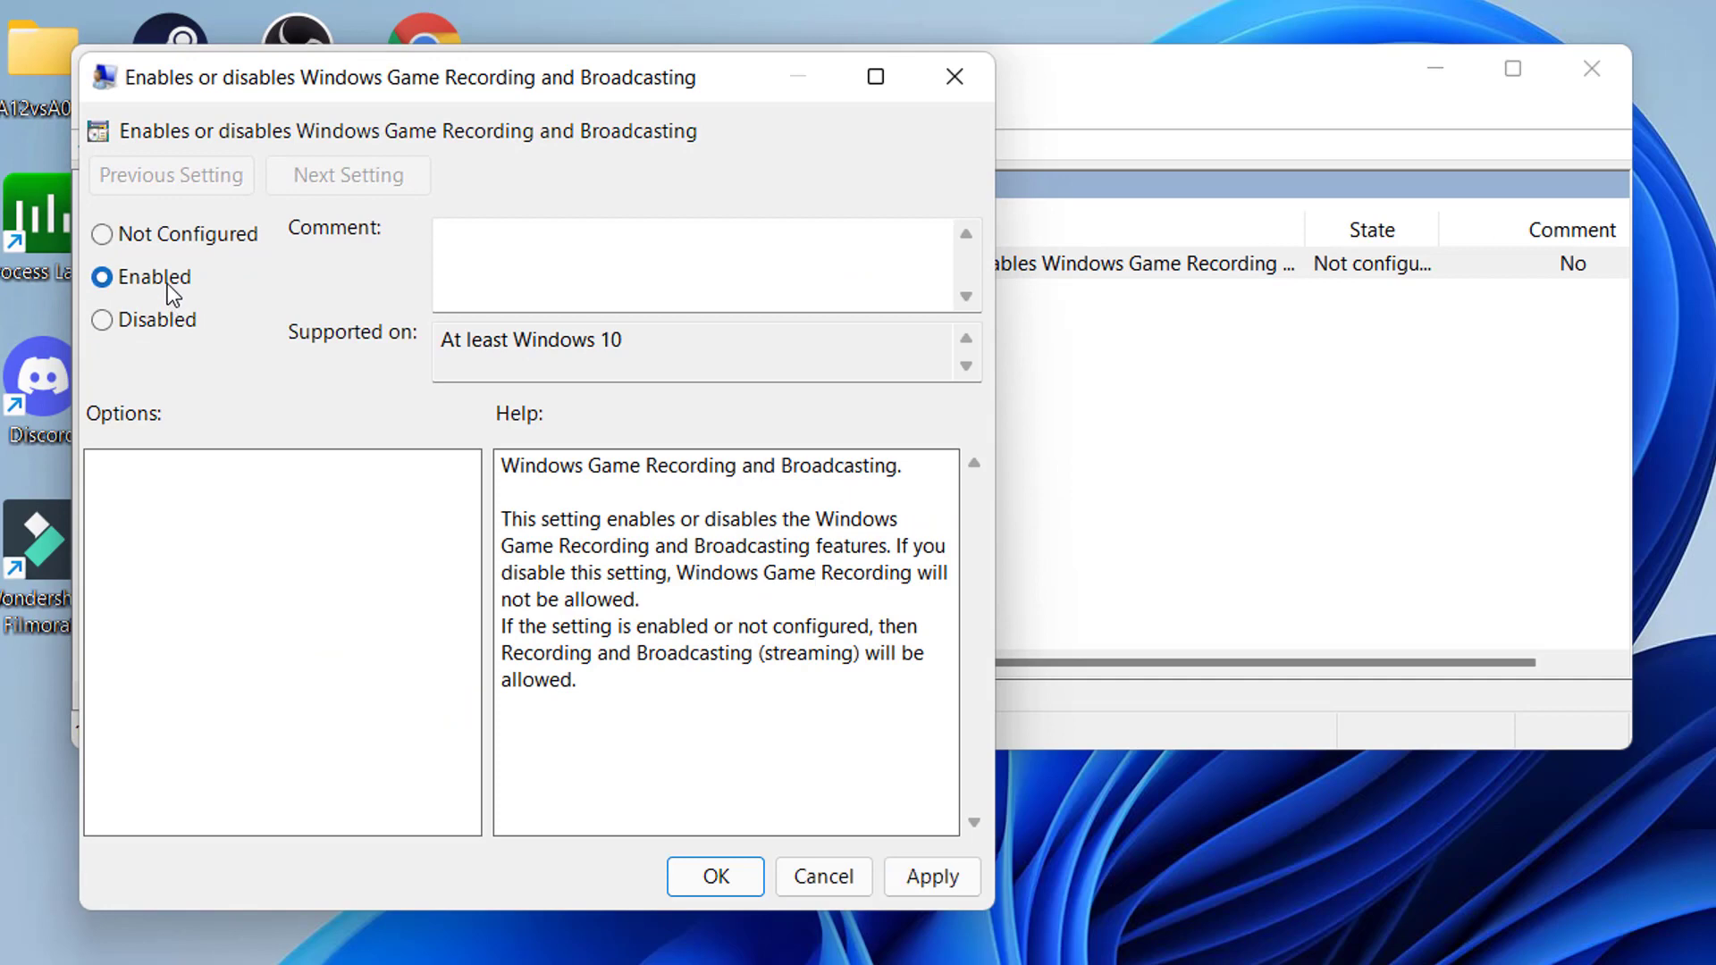
pyautogui.click(920, 874)
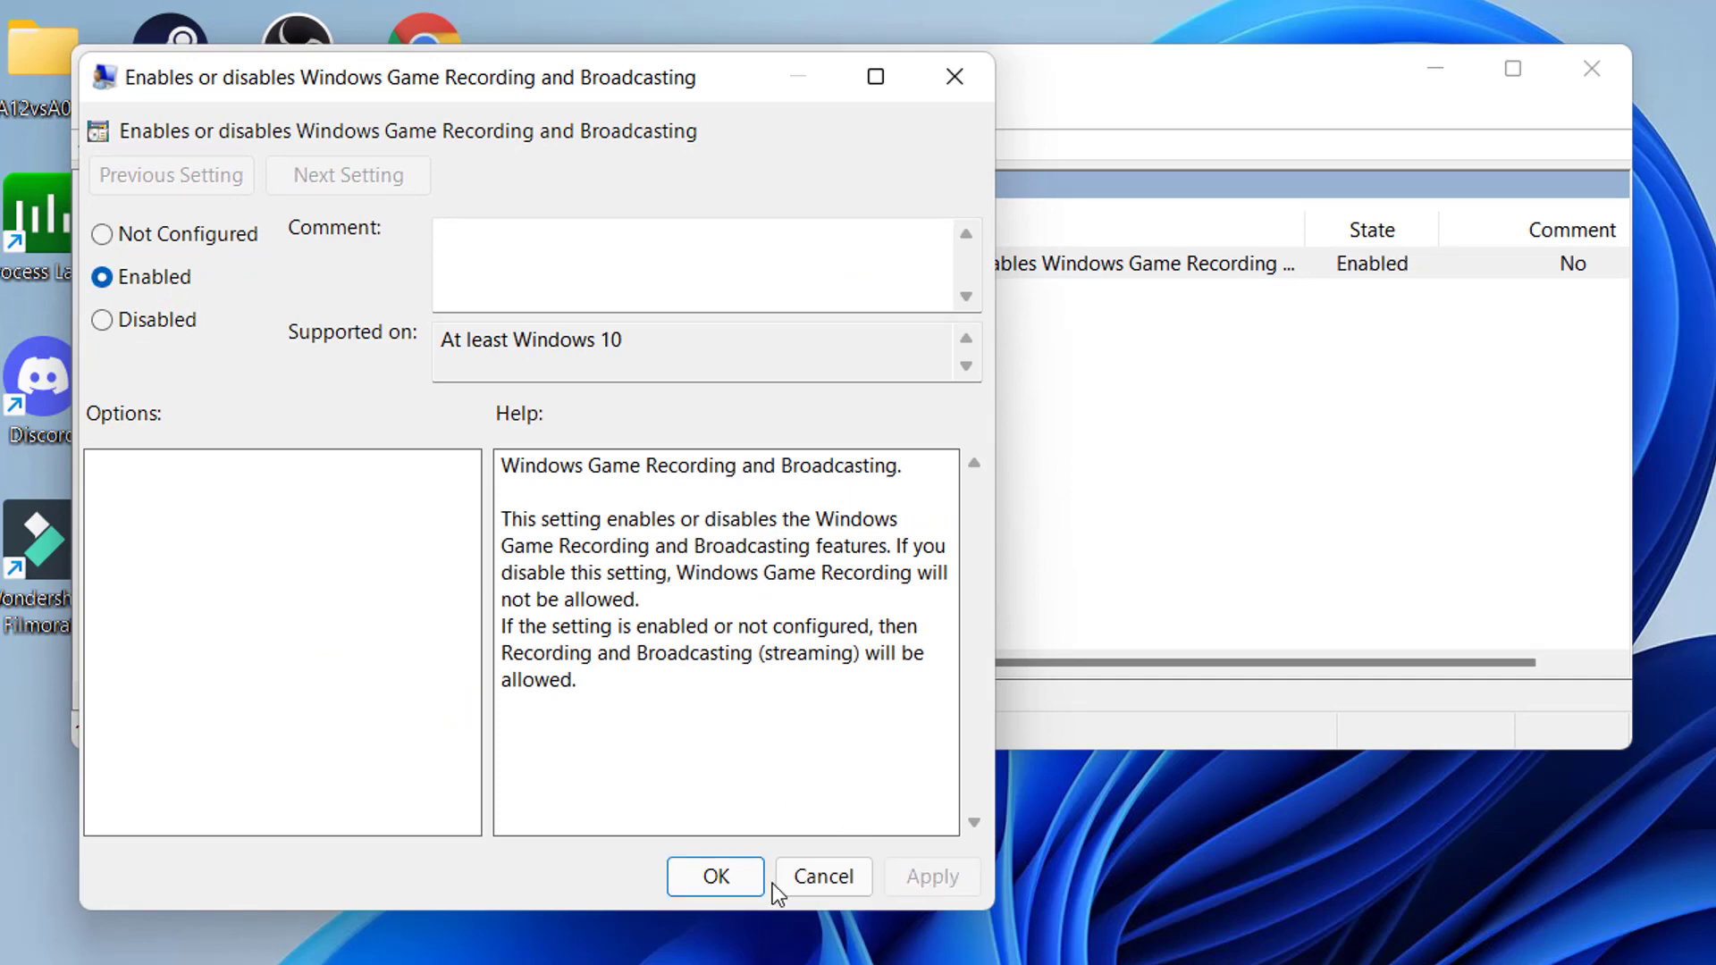
pyautogui.click(694, 878)
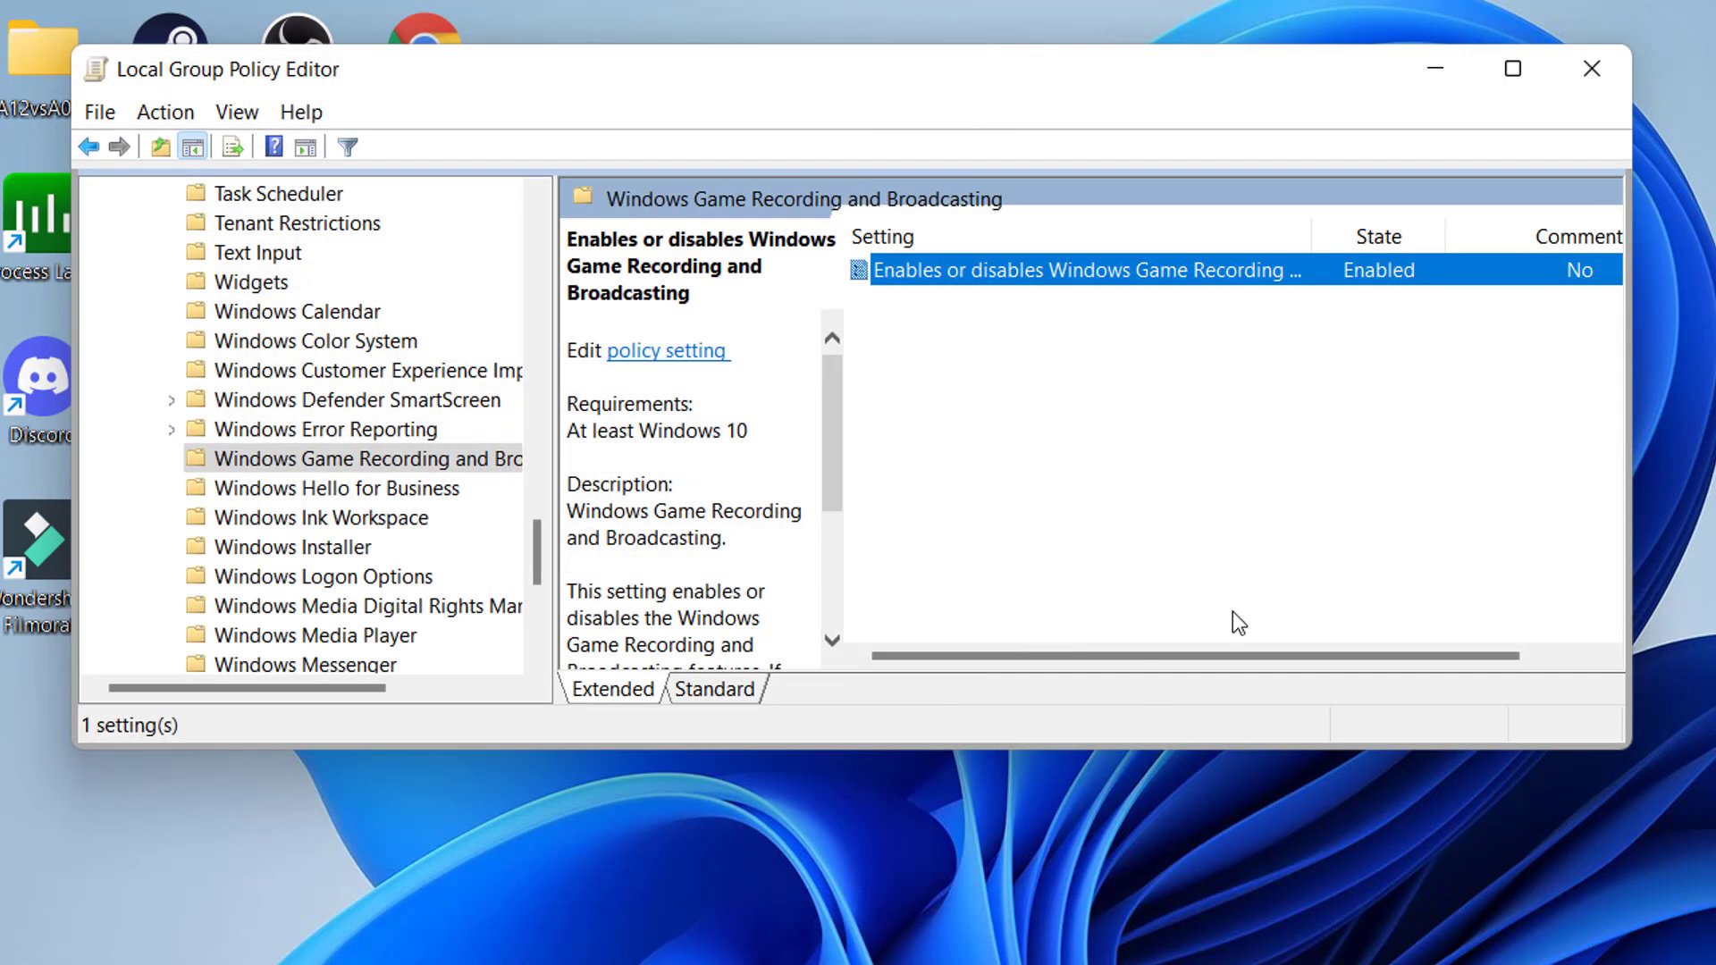
pyautogui.click(1582, 70)
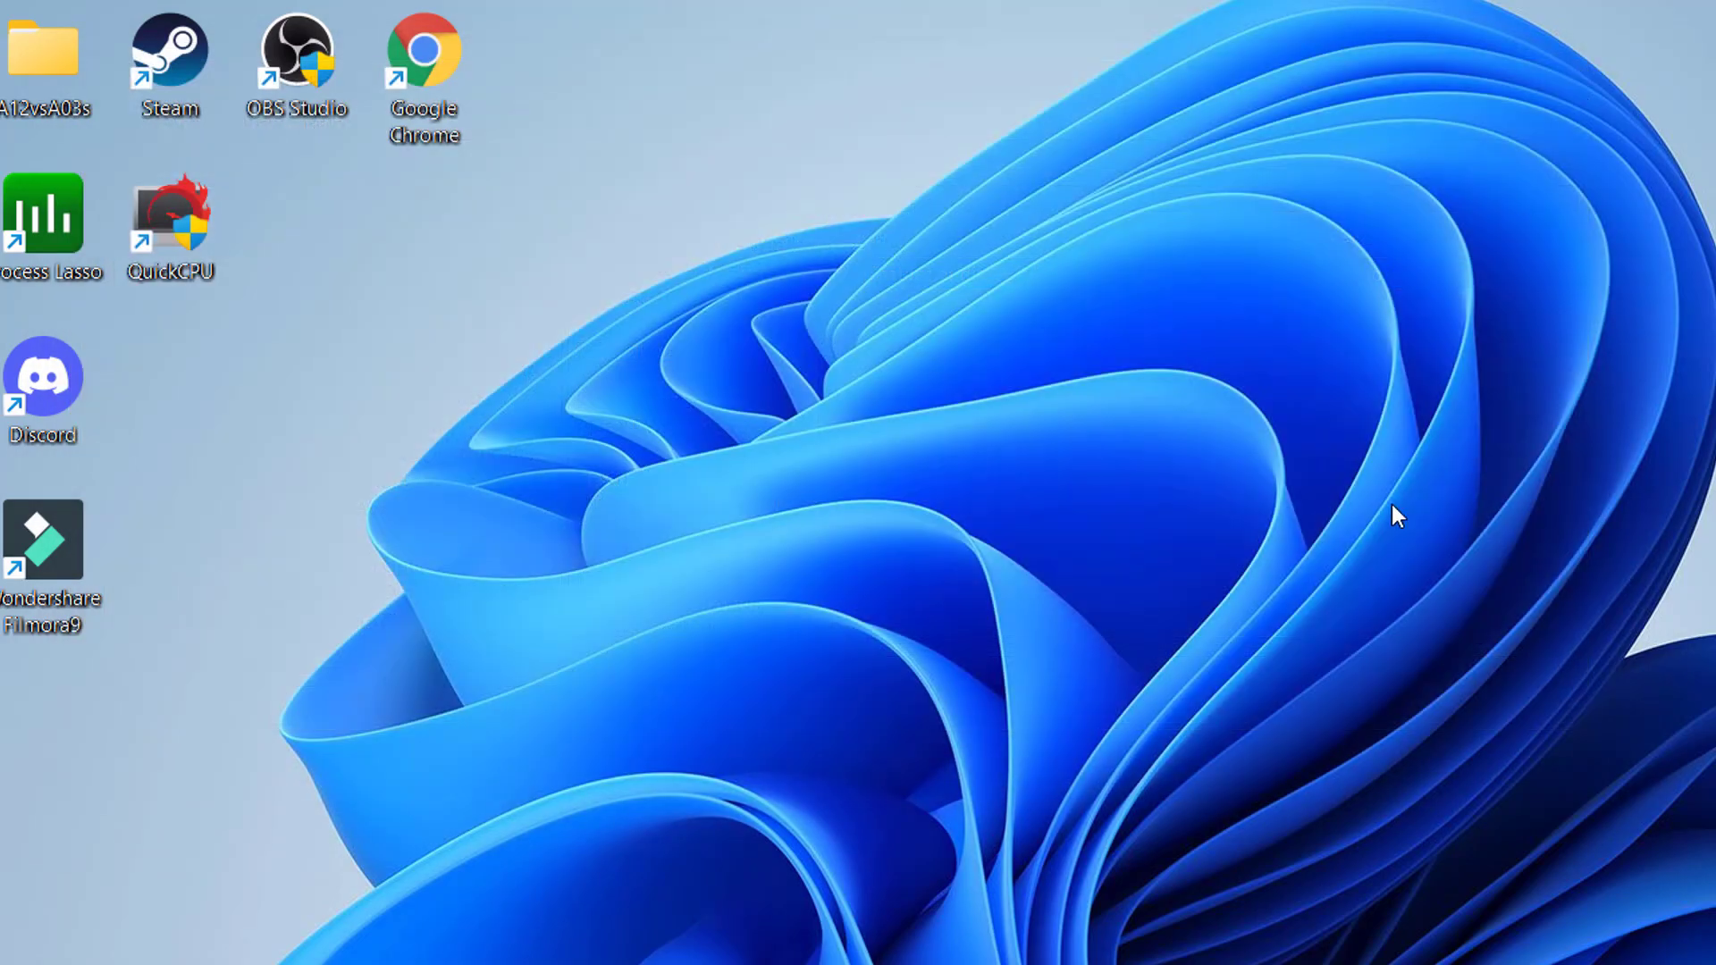